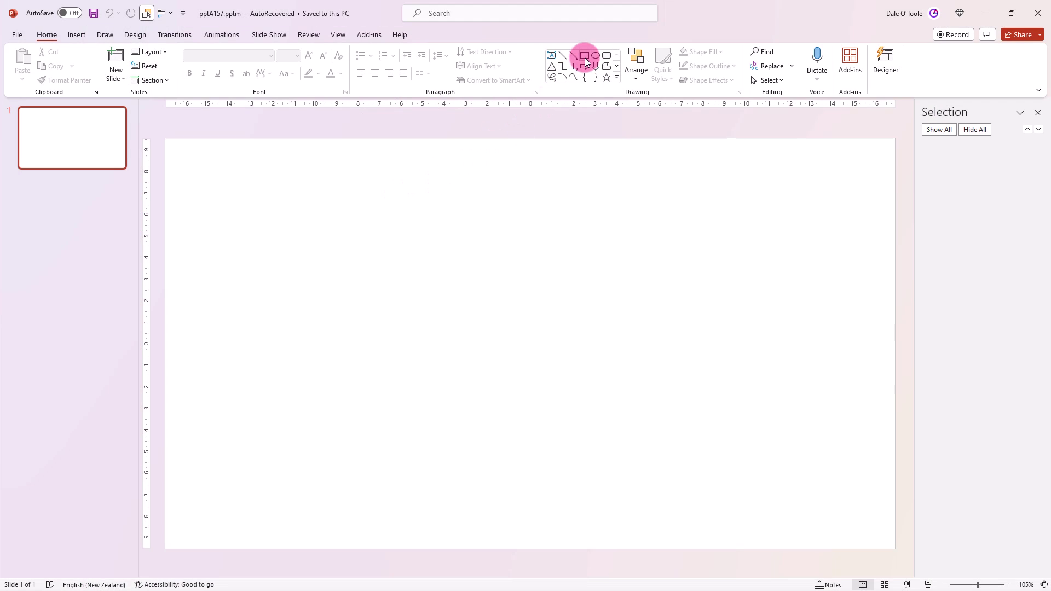
- Draw a rectangle across most of the slide and give it the pink Shape Styles preset
{"action": "left_click", "coordinate": [585, 62]}
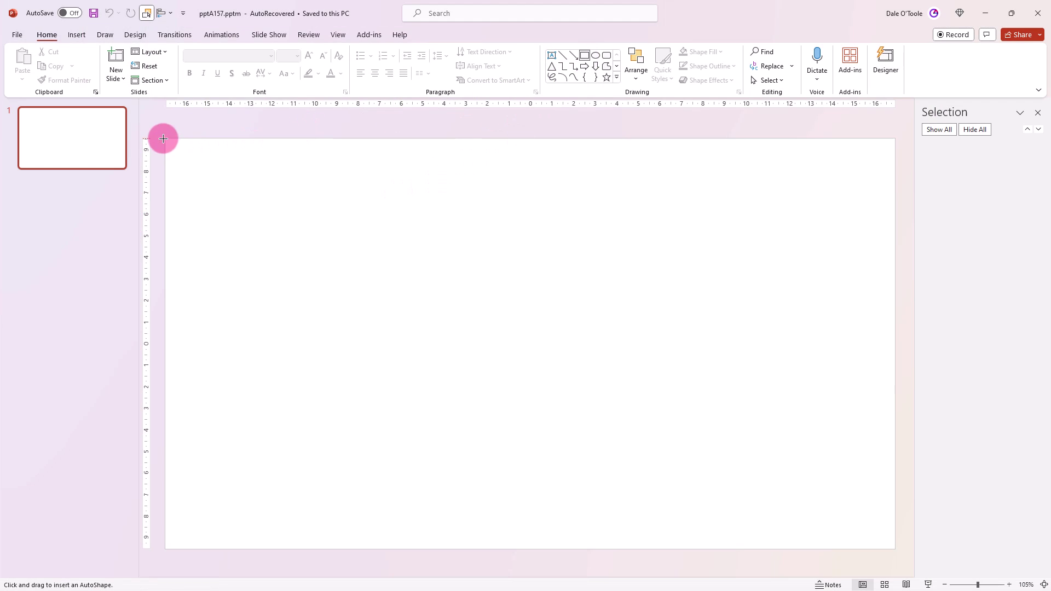
{"action": "left_click_drag", "start_coordinate": [166, 139], "coordinate": [838, 548]}
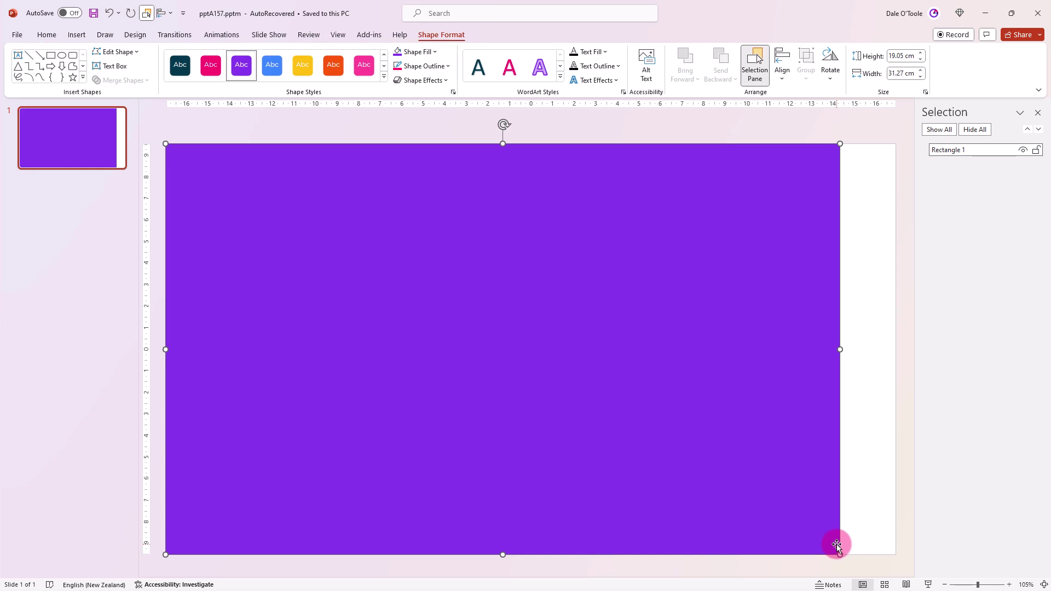
{"action": "left_click", "coordinate": [363, 71]}
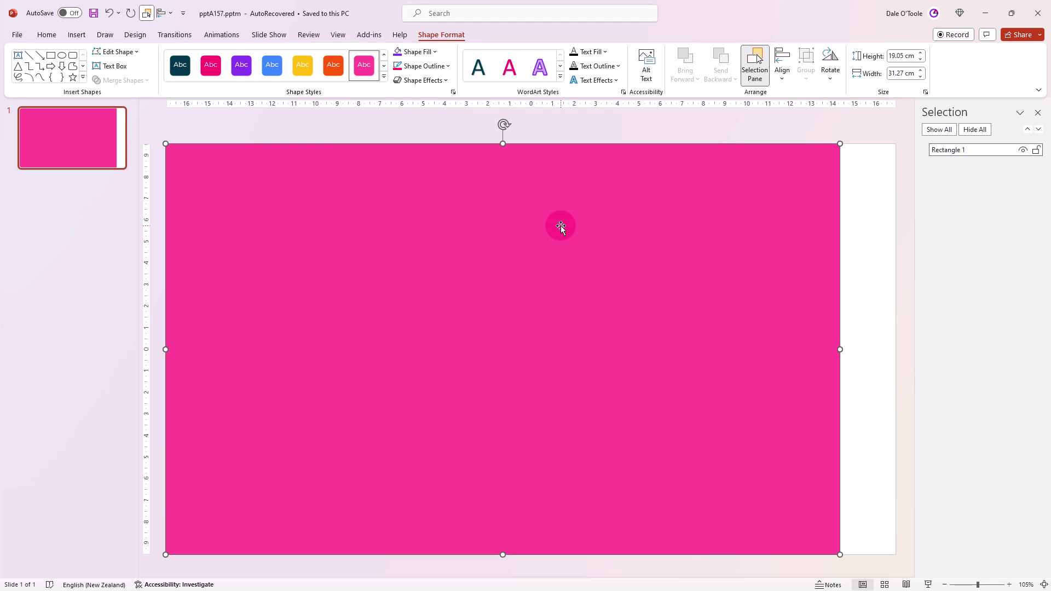
- Draw a small pink rounded-rectangle tab on the panel's right edge and set it as the default shape
{"action": "left_click", "coordinate": [72, 56]}
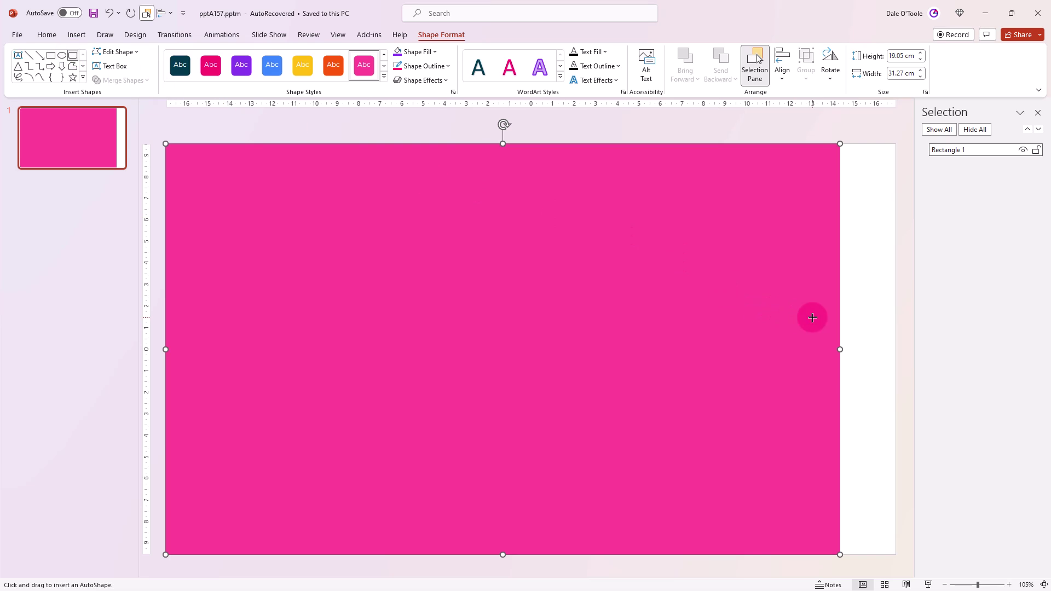
{"action": "left_click_drag", "start_coordinate": [818, 318], "coordinate": [860, 371]}
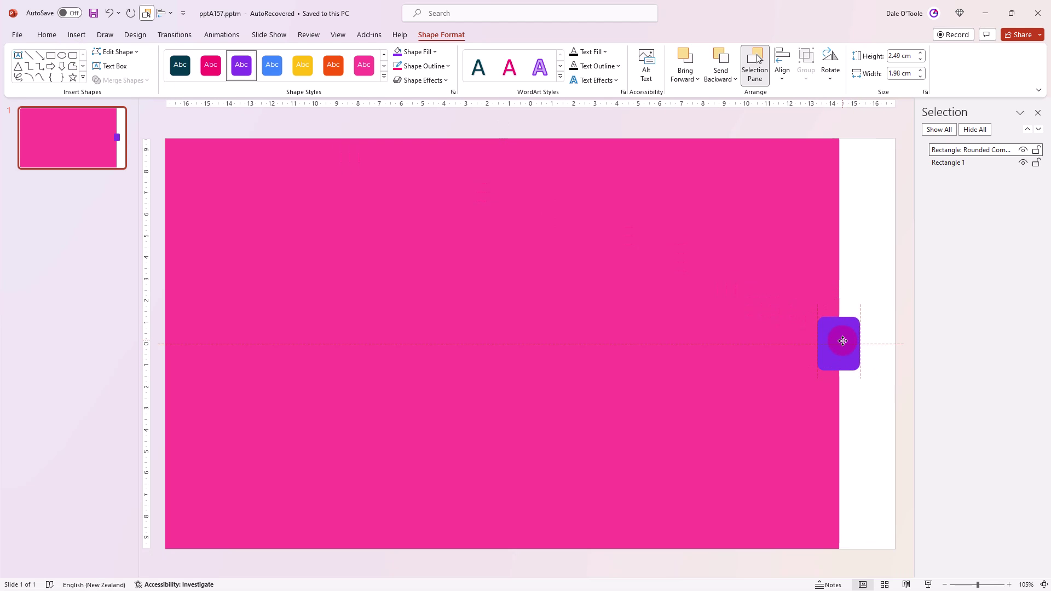
{"action": "left_click", "coordinate": [364, 64]}
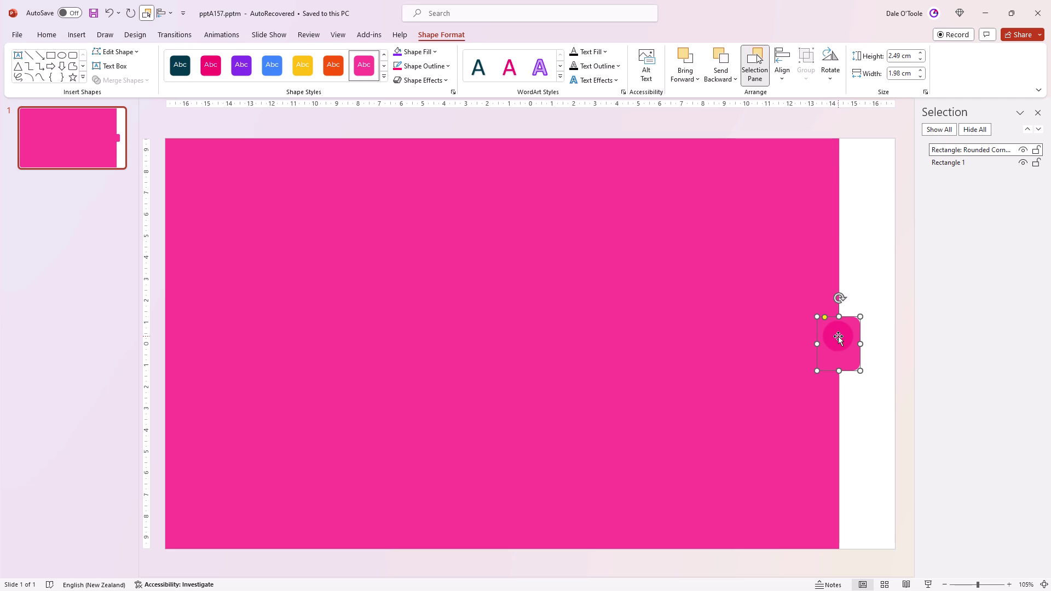
{"action": "right_click", "coordinate": [838, 337]}
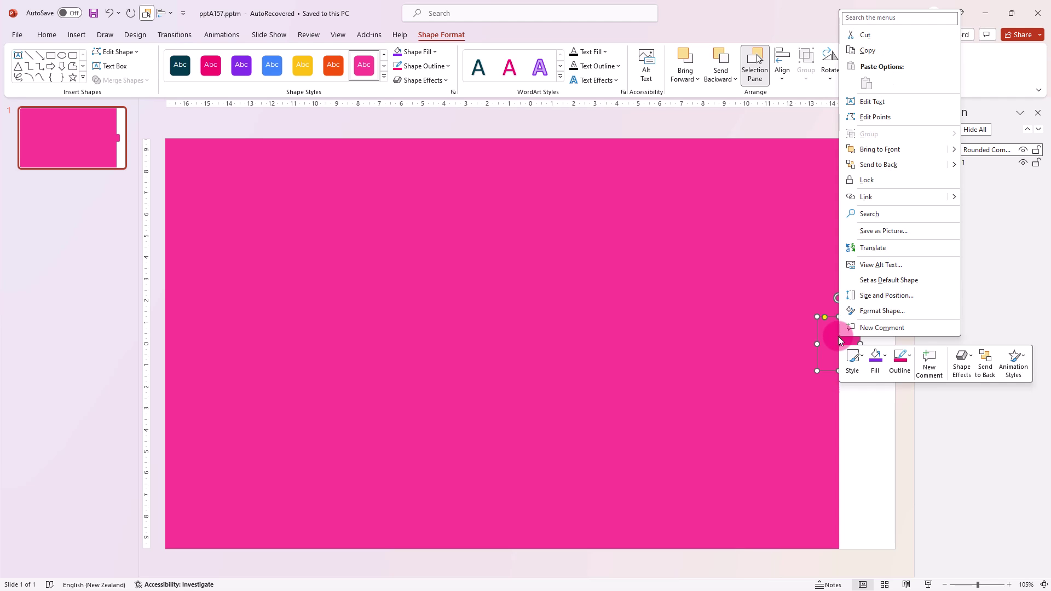
{"action": "left_click", "coordinate": [882, 279]}
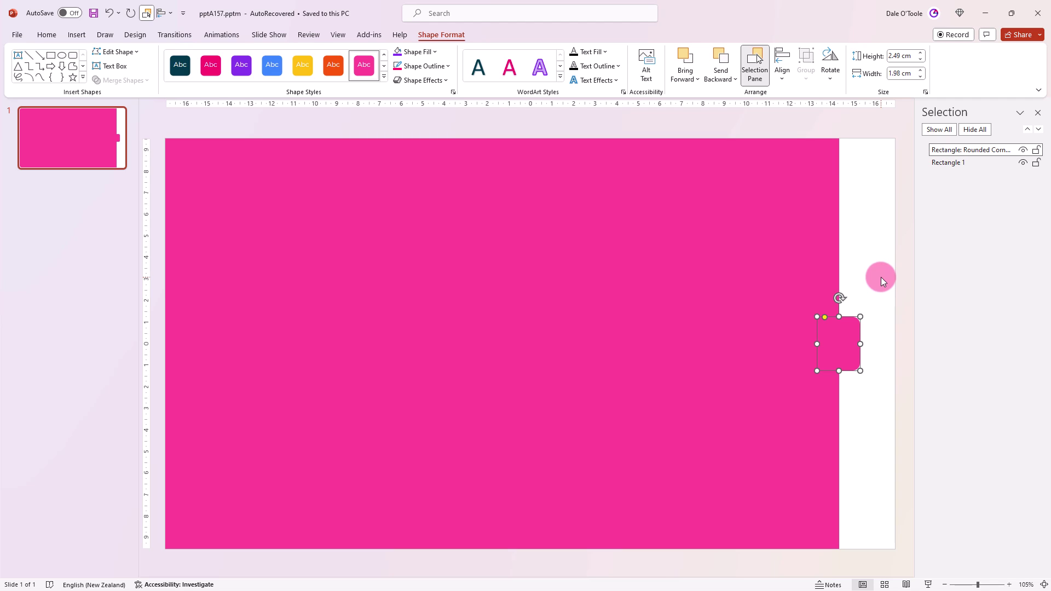
- Type A in the tab, enlarge it to 32 pt, and set the font to Montserrat Black
{"action": "type", "text": "A"}
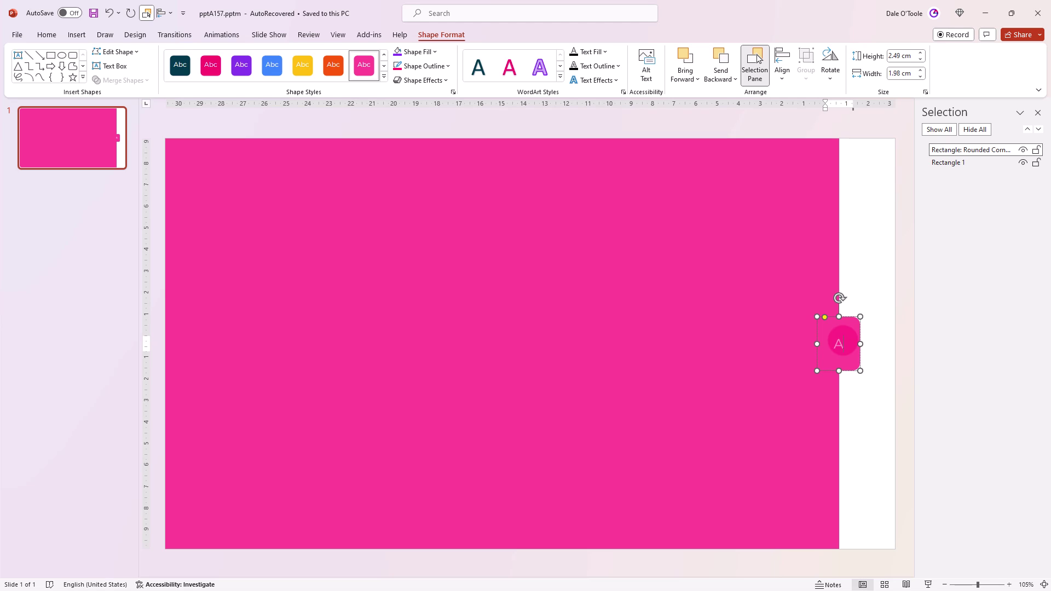
{"action": "left_click_drag", "start_coordinate": [843, 343], "coordinate": [774, 318]}
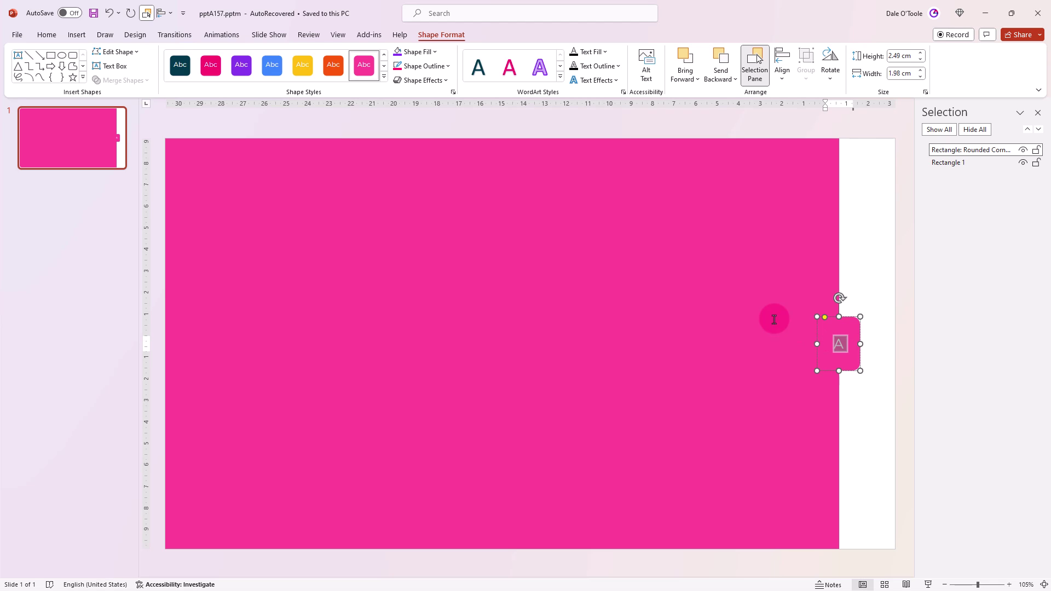
{"action": "left_click", "coordinate": [46, 35]}
{"action": "left_click", "coordinate": [313, 57]}
{"action": "left_click", "coordinate": [314, 57]}
{"action": "left_click", "coordinate": [239, 56]}
{"action": "type", "text": "Montserrat "}
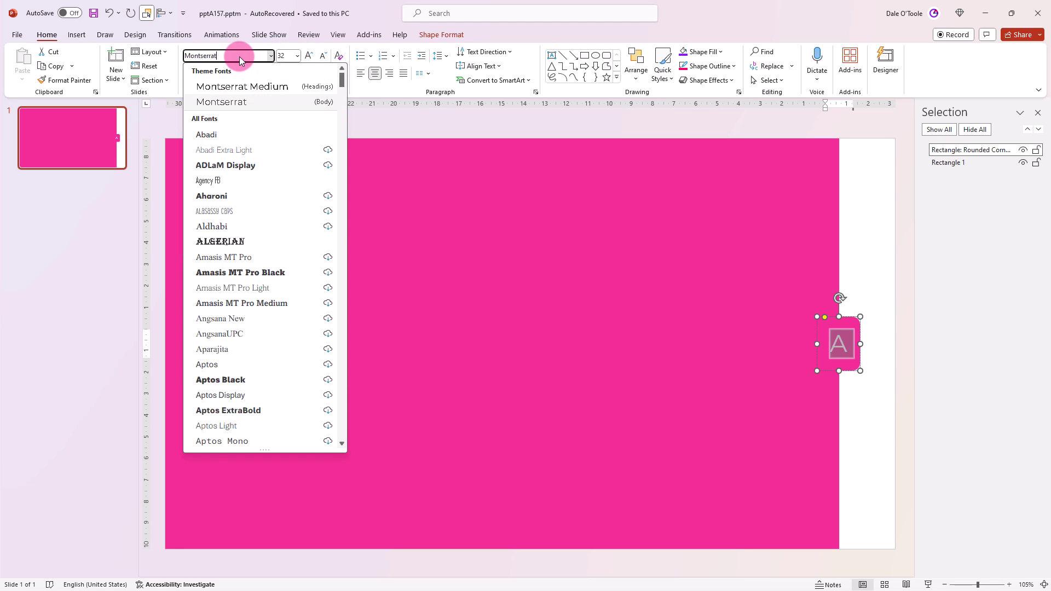
{"action": "type", "text": "Black"}
{"action": "key", "text": "Return"}
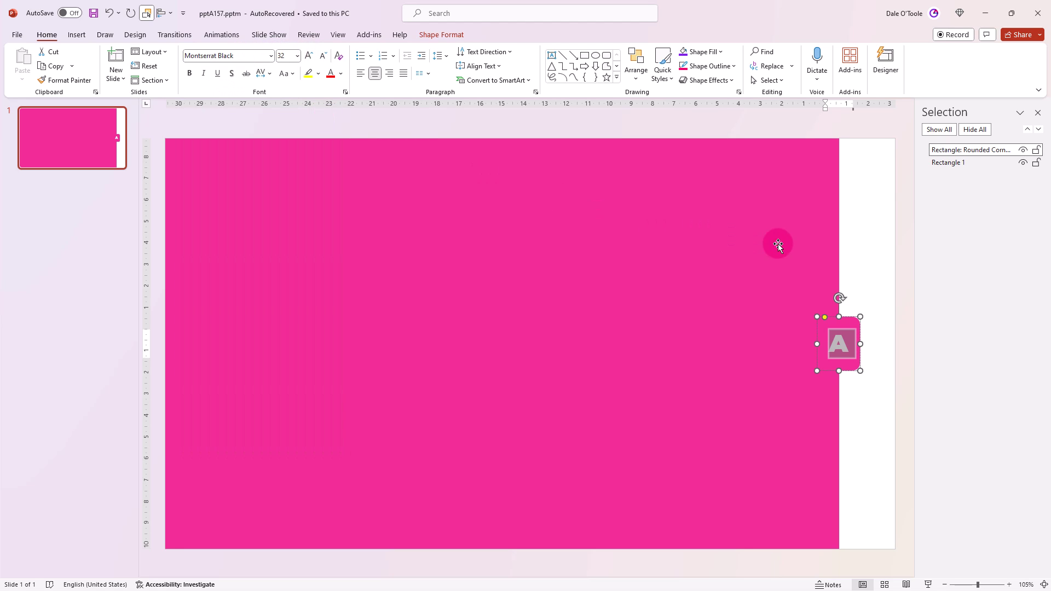
- Duplicate the pink panel and A tab shifted leftward, then group the rightmost tab with its panel
{"action": "left_click", "coordinate": [850, 325]}
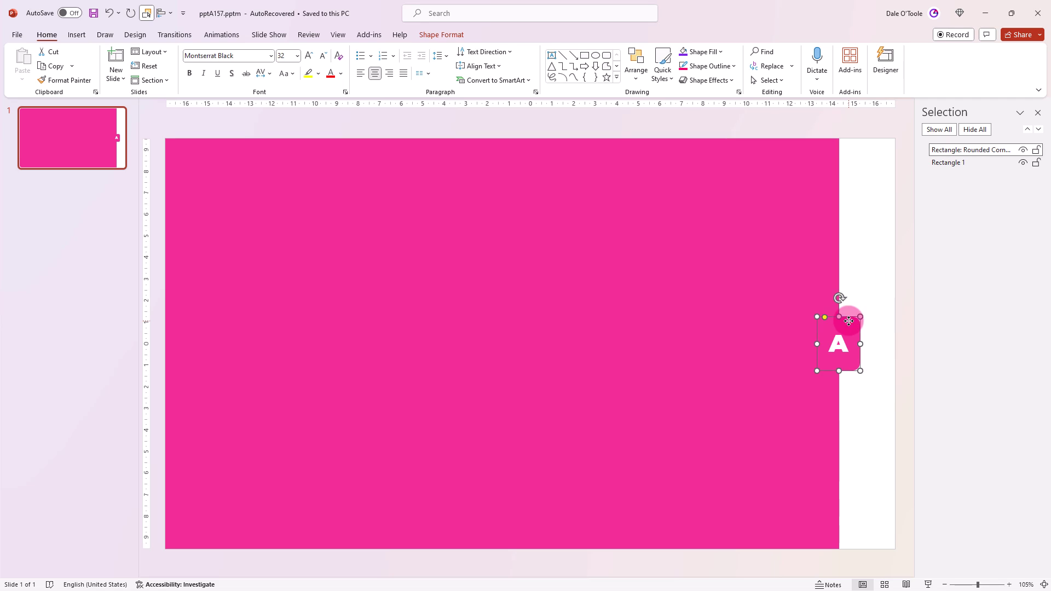
{"action": "left_click", "coordinate": [826, 277], "text": "shift"}
{"action": "left_click_drag", "start_coordinate": [820, 339], "coordinate": [708, 326]}
{"action": "left_click", "coordinate": [853, 318]}
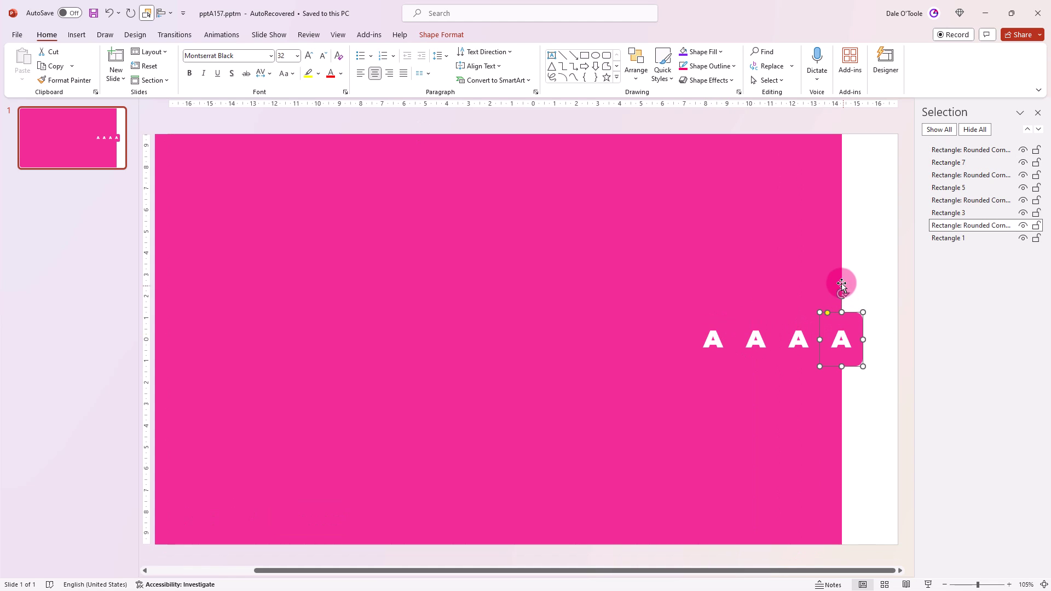
{"action": "key", "text": "ctrl+g"}
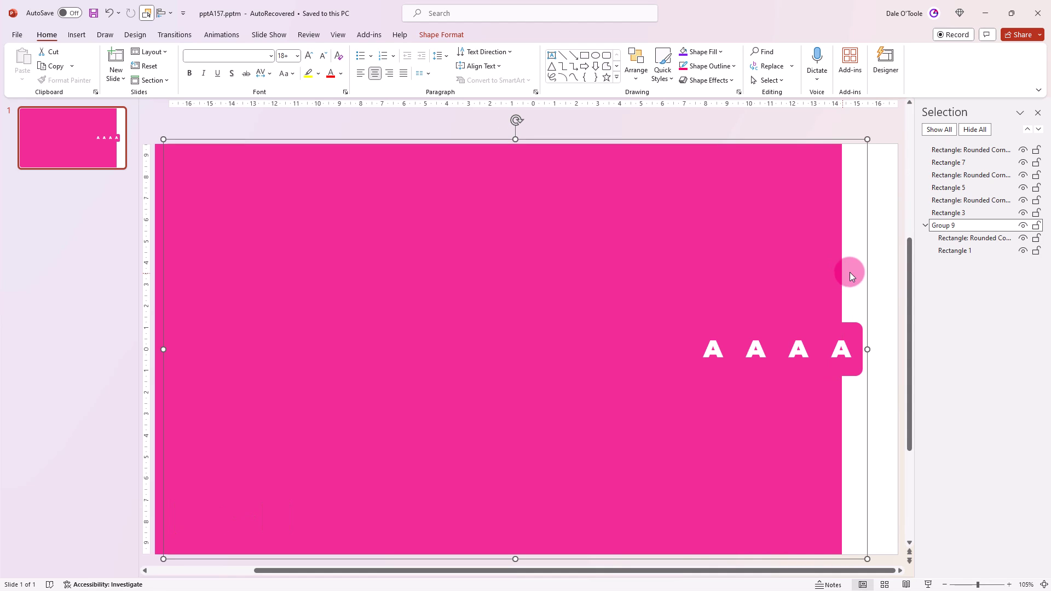
- Hide the rightmost group, change the next tab's letter to B, and group it with its panel
{"action": "left_click", "coordinate": [1023, 226]}
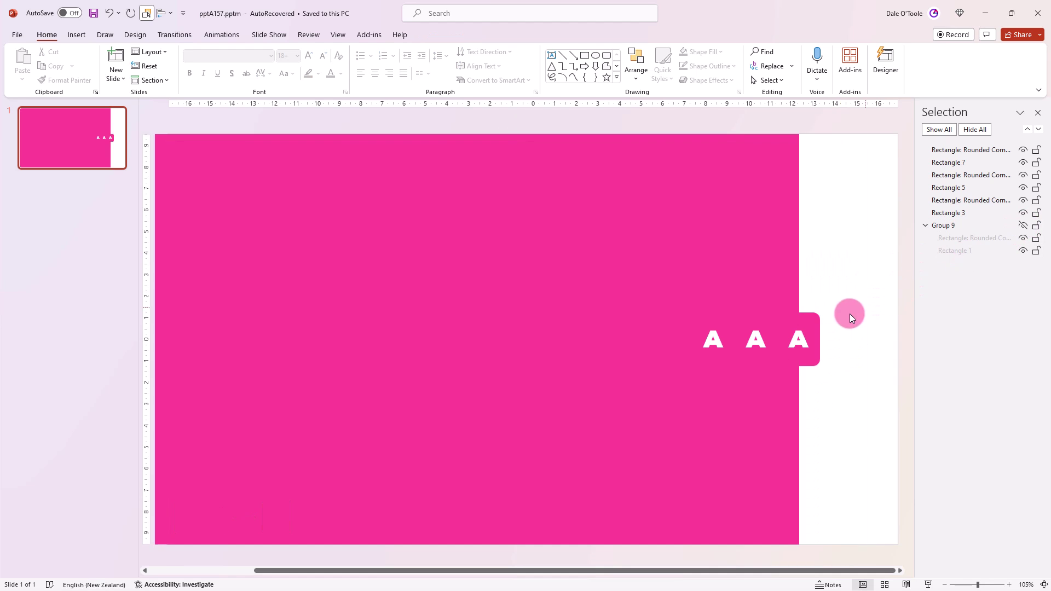
{"action": "left_click", "coordinate": [796, 339]}
{"action": "type", "text": "B"}
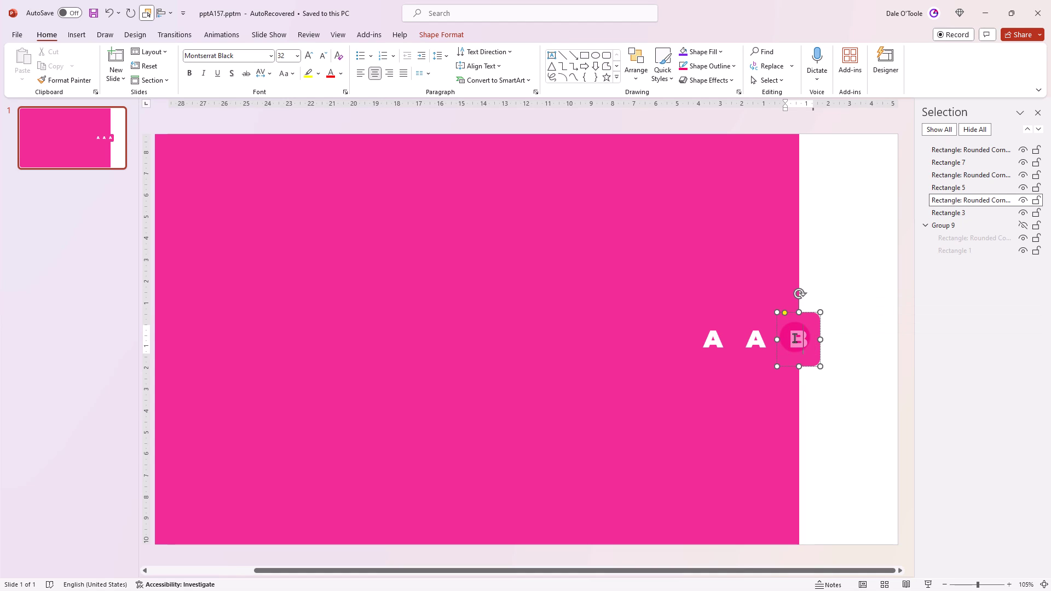
{"action": "left_click", "coordinate": [794, 383], "text": "shift"}
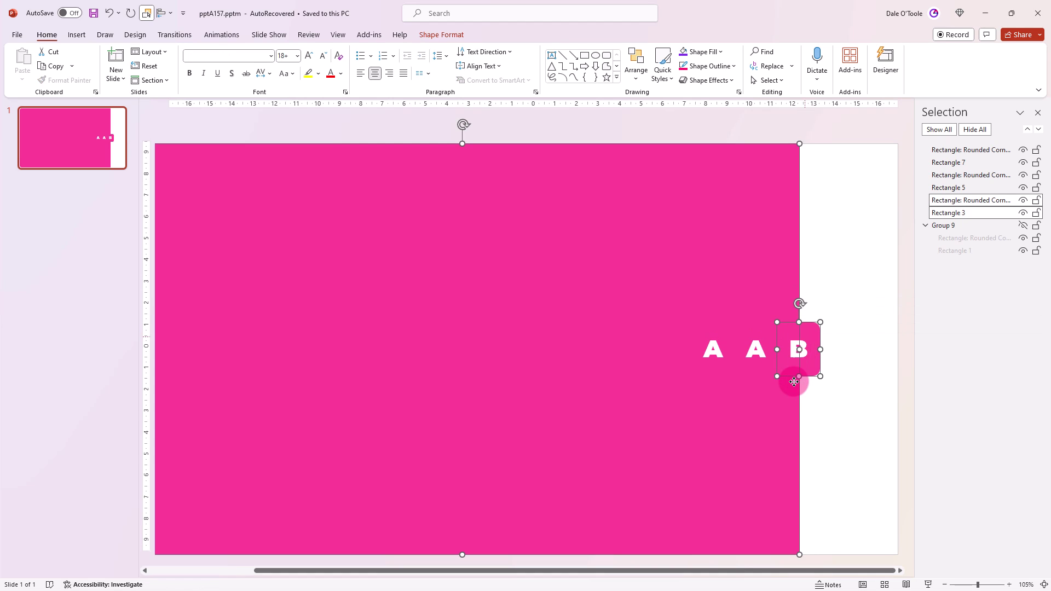
{"action": "key", "text": "ctrl+g"}
- Recolour the B tab and its panel a lighter pink using the Fill Color eyedropper
{"action": "right_click", "coordinate": [804, 333]}
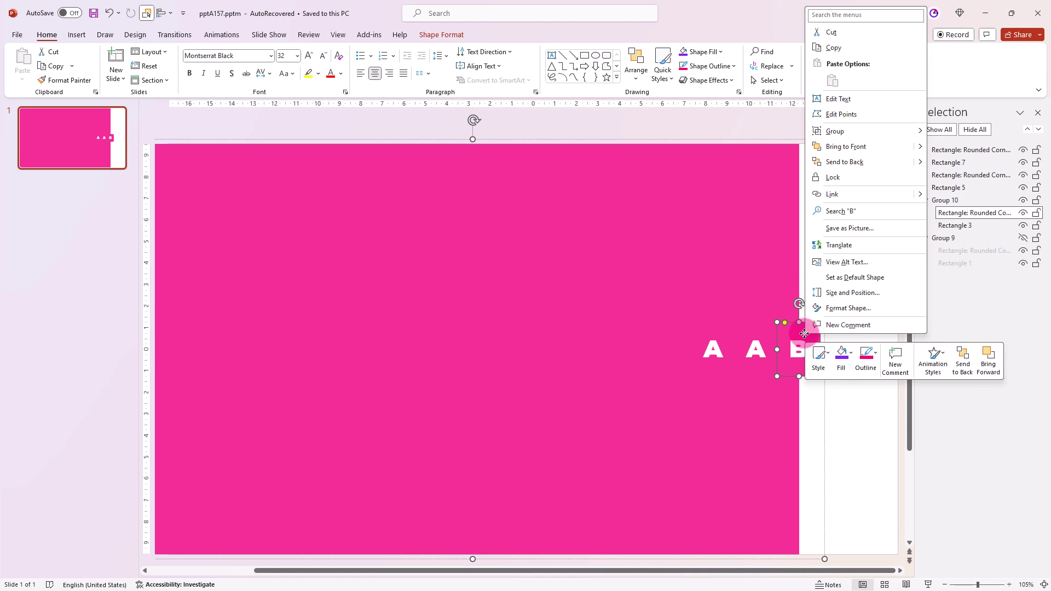
{"action": "left_click", "coordinate": [830, 308]}
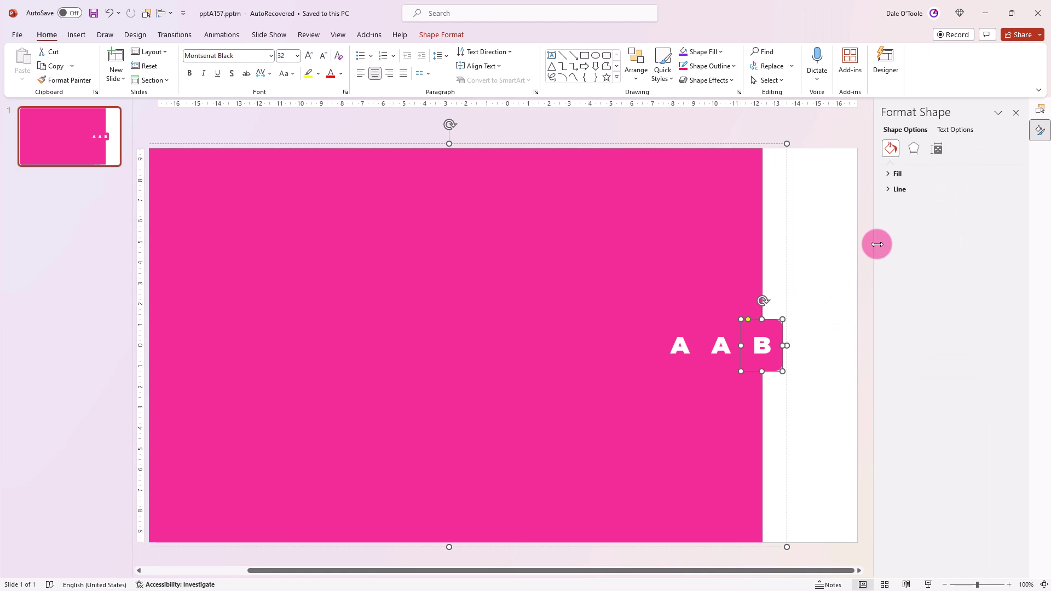
{"action": "left_click", "coordinate": [890, 175]}
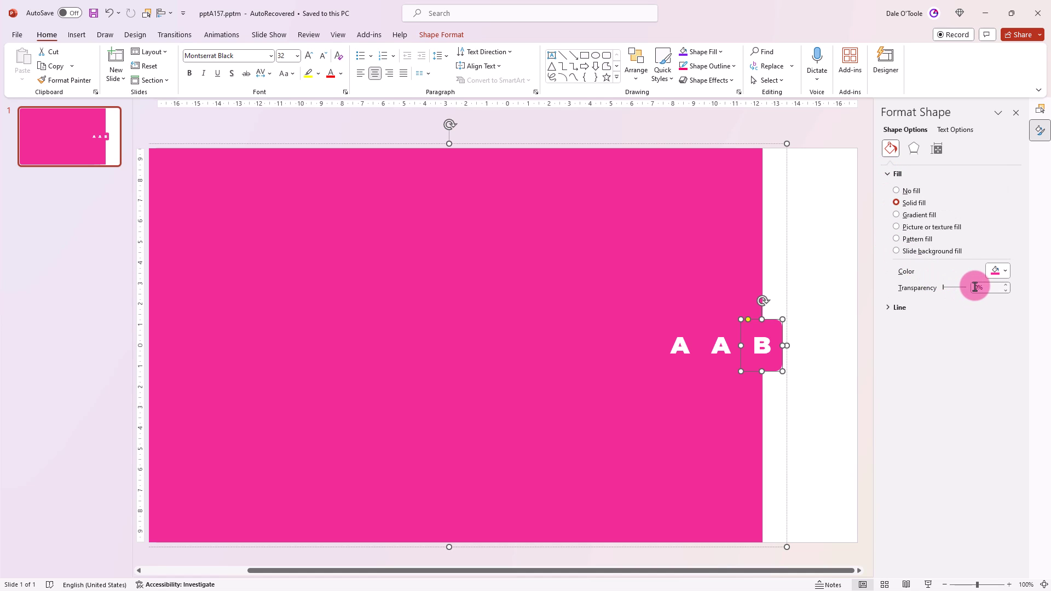
{"action": "scroll", "coordinate": [976, 287], "scroll_direction": "up", "scroll_amount": 2}
{"action": "scroll", "coordinate": [979, 288], "scroll_direction": "up", "scroll_amount": 5}
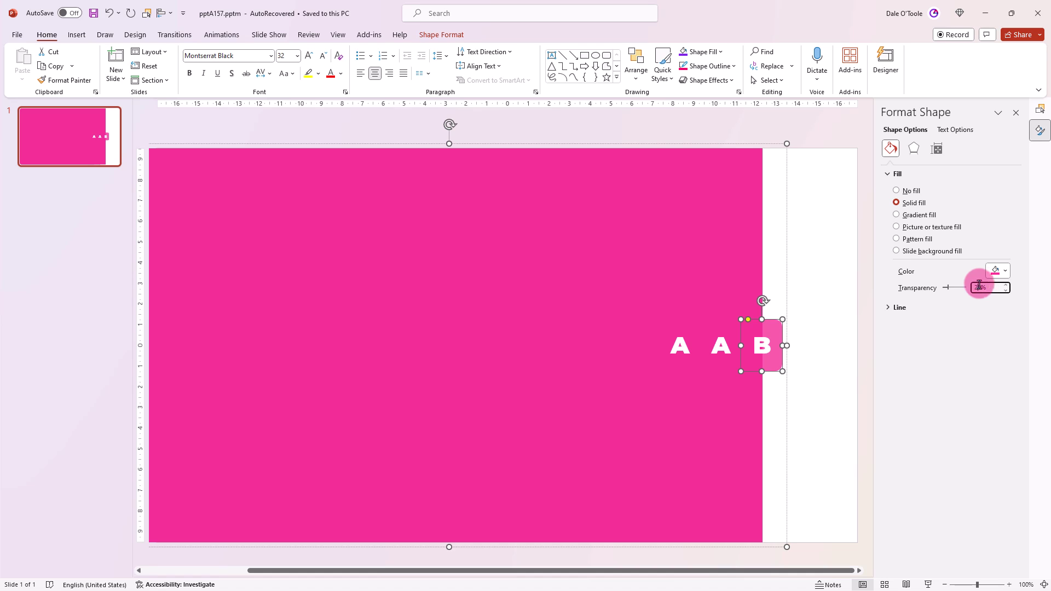
{"action": "left_click", "coordinate": [1005, 270]}
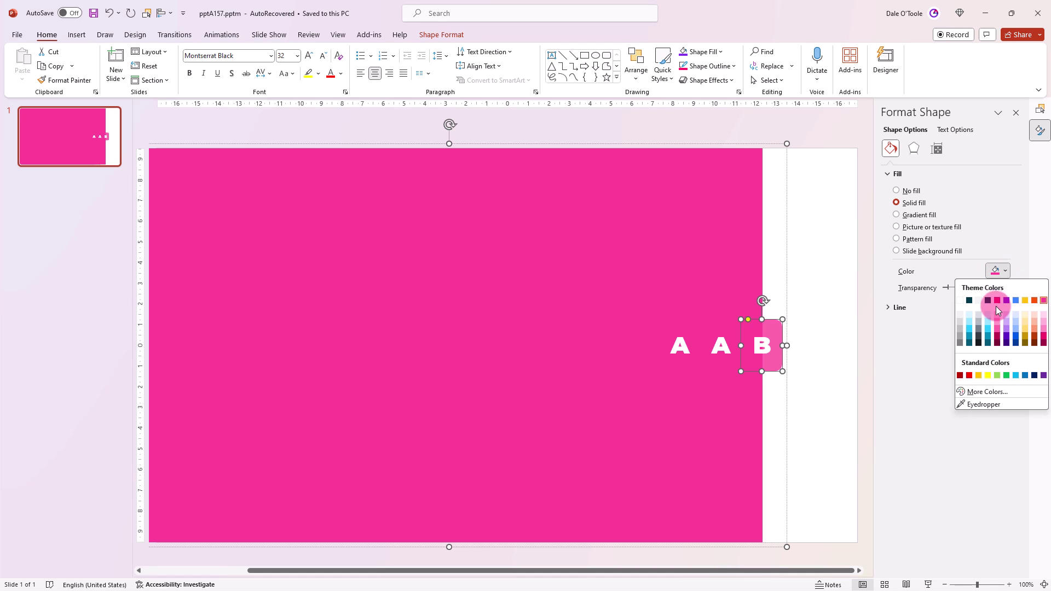
{"action": "left_click", "coordinate": [980, 405]}
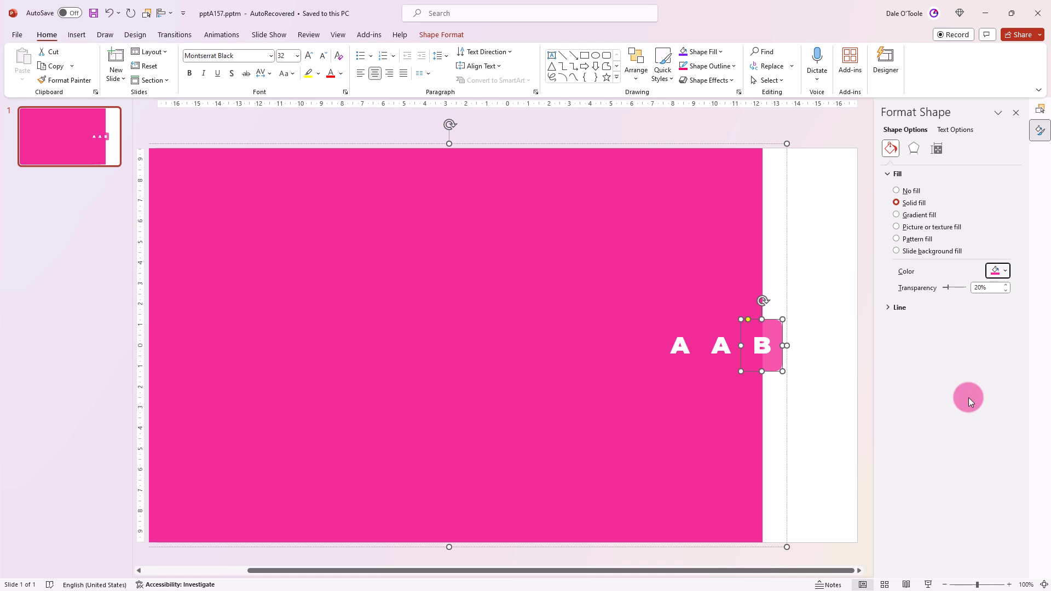
{"action": "left_click", "coordinate": [774, 328]}
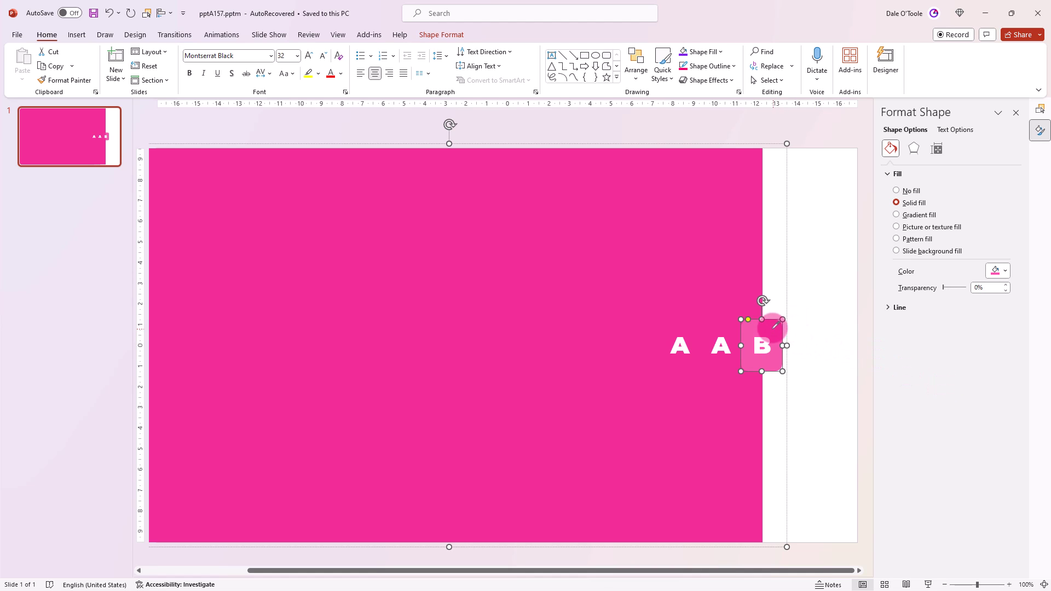
{"action": "left_click", "coordinate": [760, 283]}
{"action": "left_click", "coordinate": [1006, 270]}
{"action": "left_click", "coordinate": [867, 308]}
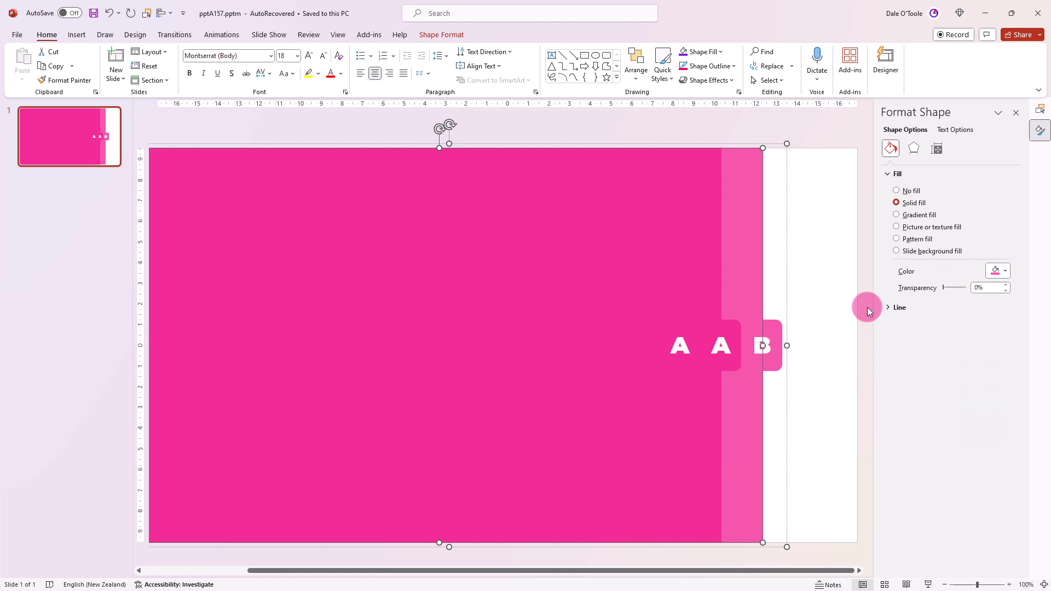
- Hide the B group, change the next tab's letter to C, and select it with its panel
{"action": "left_click", "coordinate": [1040, 108]}
{"action": "left_click", "coordinate": [1001, 200]}
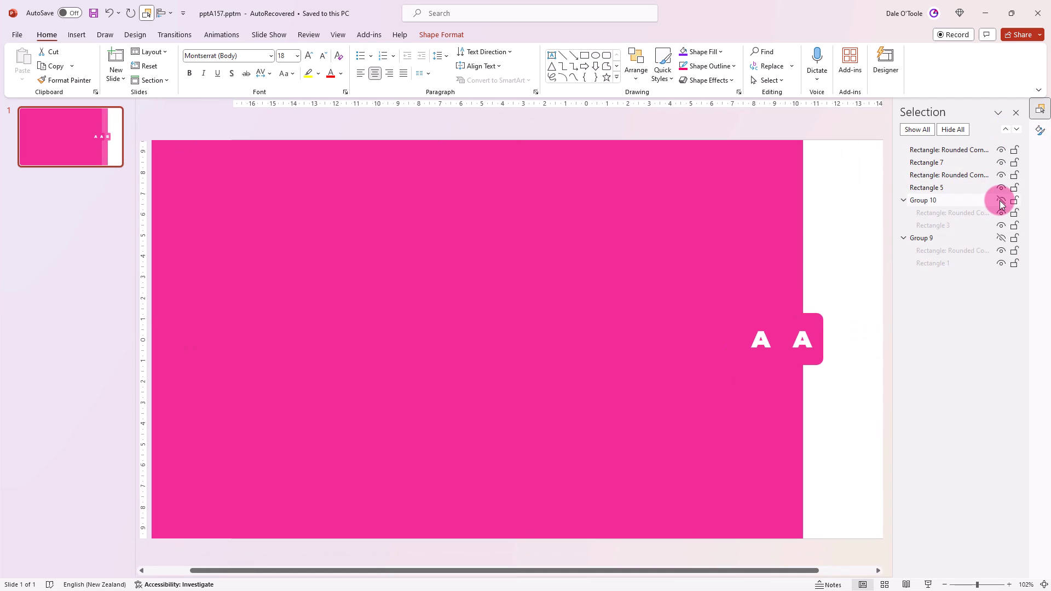
{"action": "left_click", "coordinate": [808, 338]}
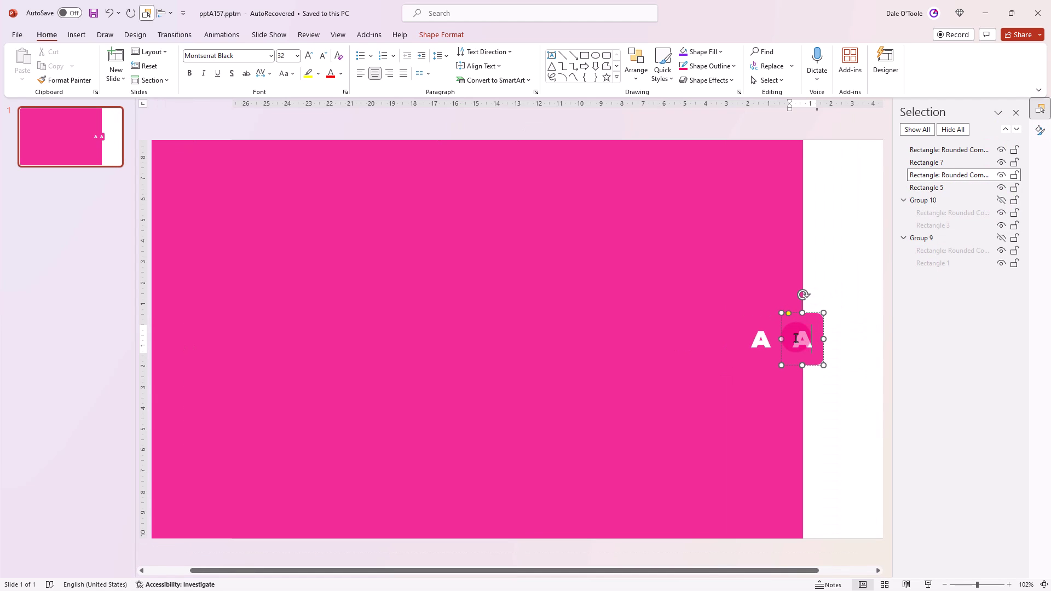
{"action": "double_click", "coordinate": [793, 338]}
{"action": "type", "text": "C"}
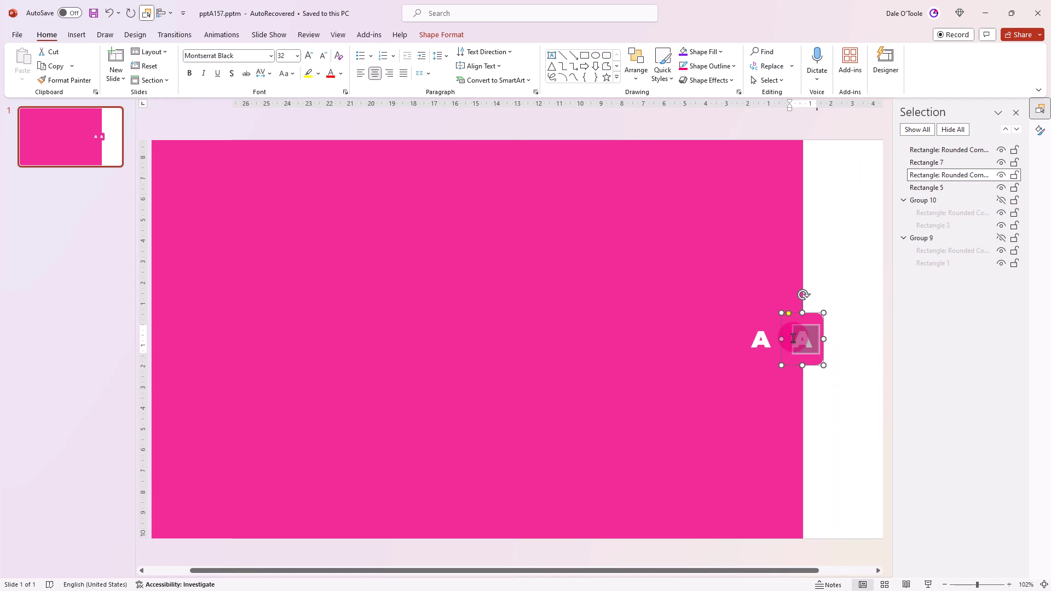
{"action": "left_click", "coordinate": [991, 187], "text": "ctrl"}
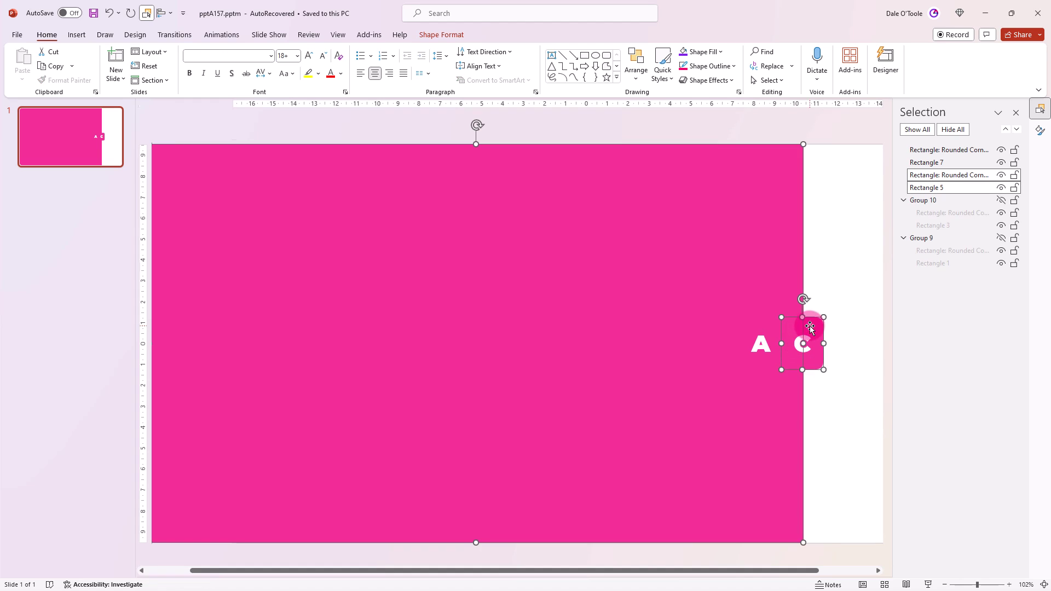
- Sample a light pink with the eyedropper for the C tab and panel, then group them
{"action": "left_click", "coordinate": [1040, 131]}
{"action": "left_click", "coordinate": [973, 289]}
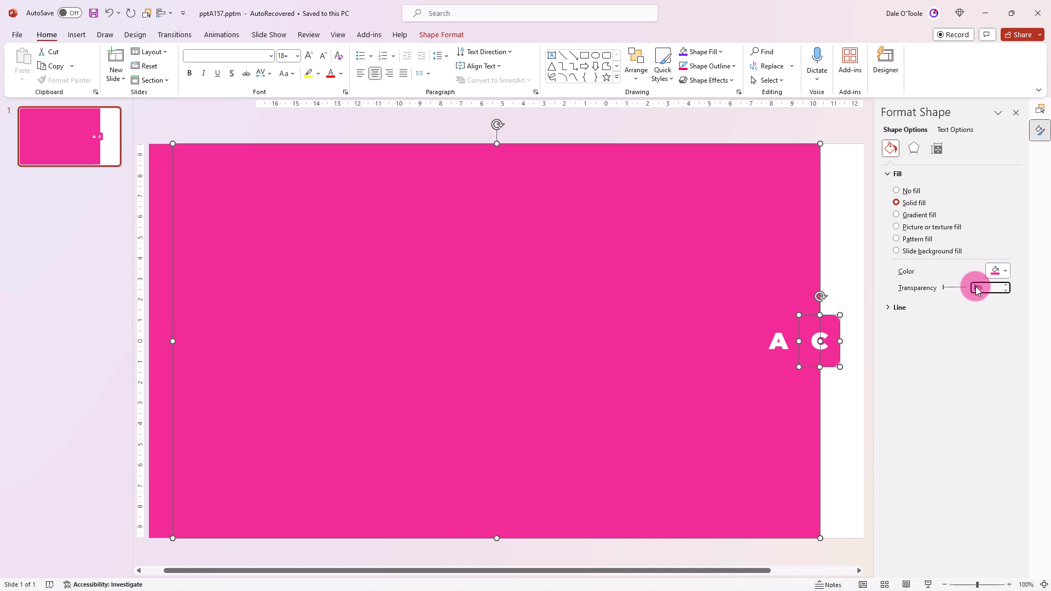
{"action": "left_click", "coordinate": [995, 271]}
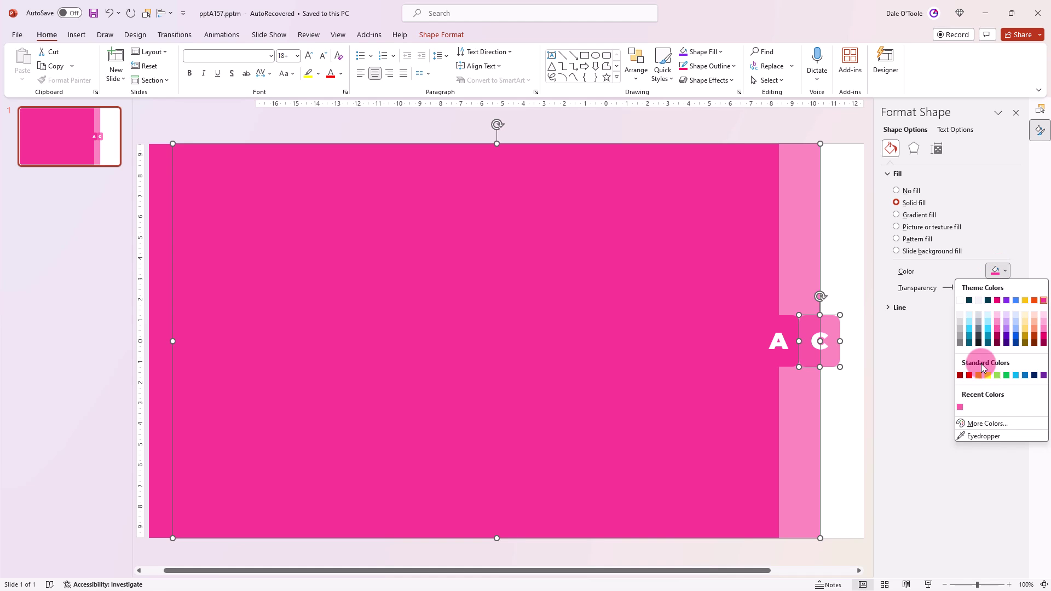
{"action": "left_click", "coordinate": [983, 436]}
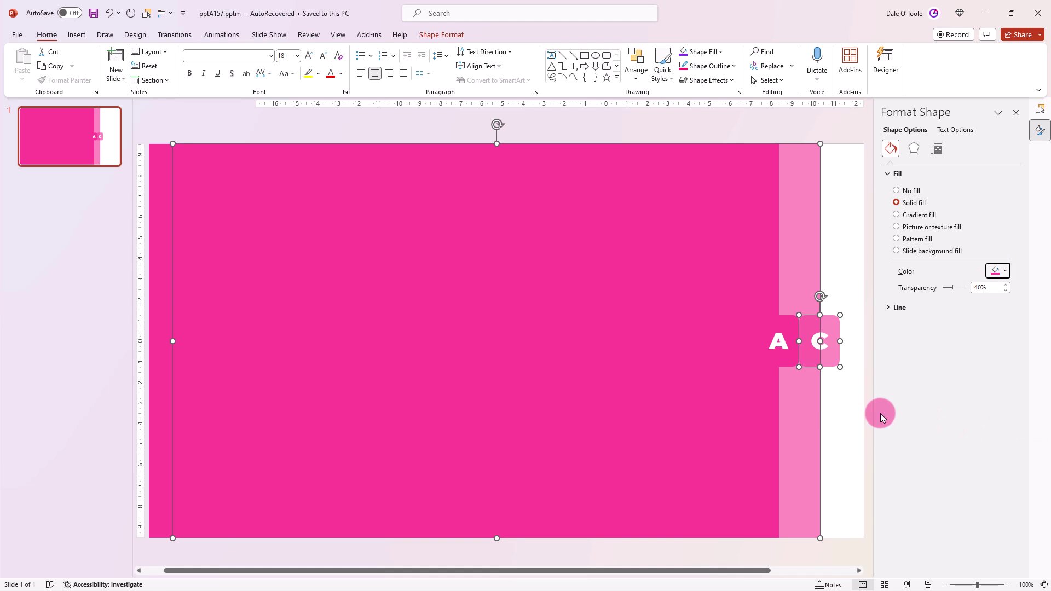
{"action": "left_click", "coordinate": [810, 396]}
{"action": "key", "text": "ctrl+g"}
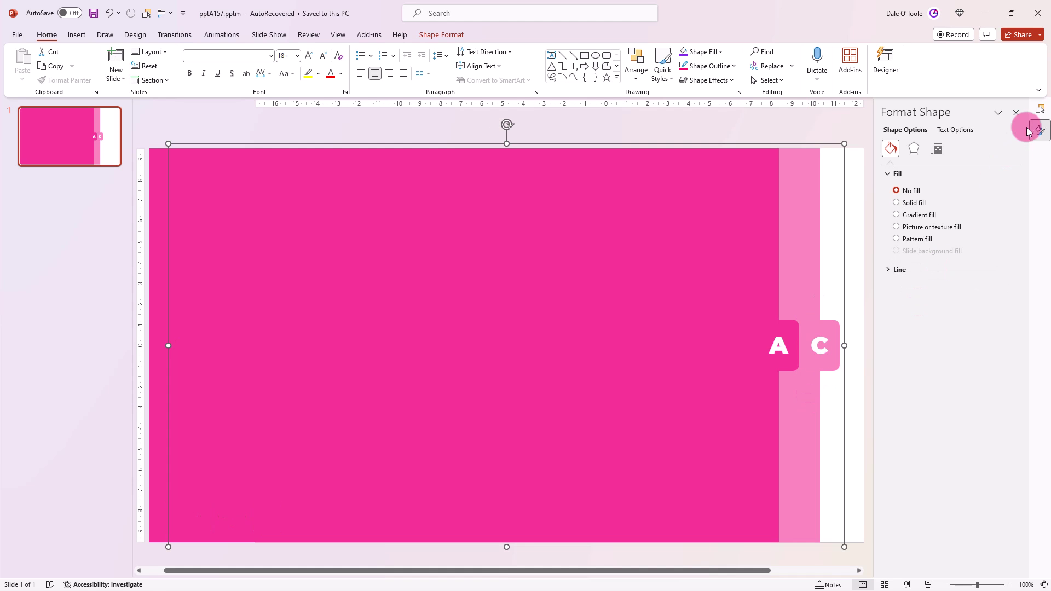
{"action": "left_click", "coordinate": [1041, 112]}
- Hide the C group, then set the D tab and panel fill transparency to 60%
{"action": "left_click", "coordinate": [1002, 175]}
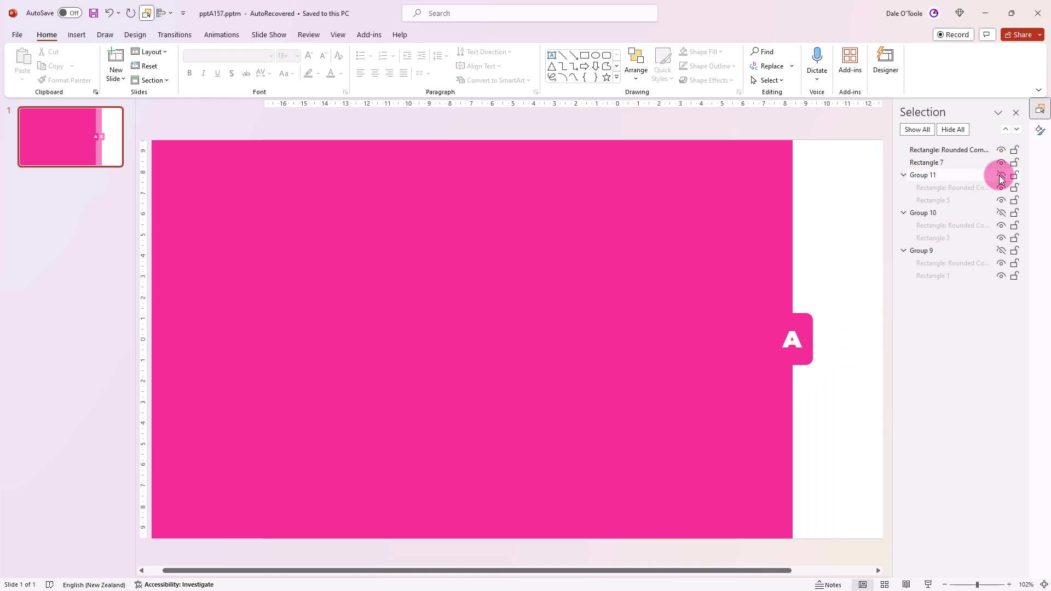
{"action": "left_click", "coordinate": [795, 341]}
{"action": "left_click", "coordinate": [786, 266], "text": "shift"}
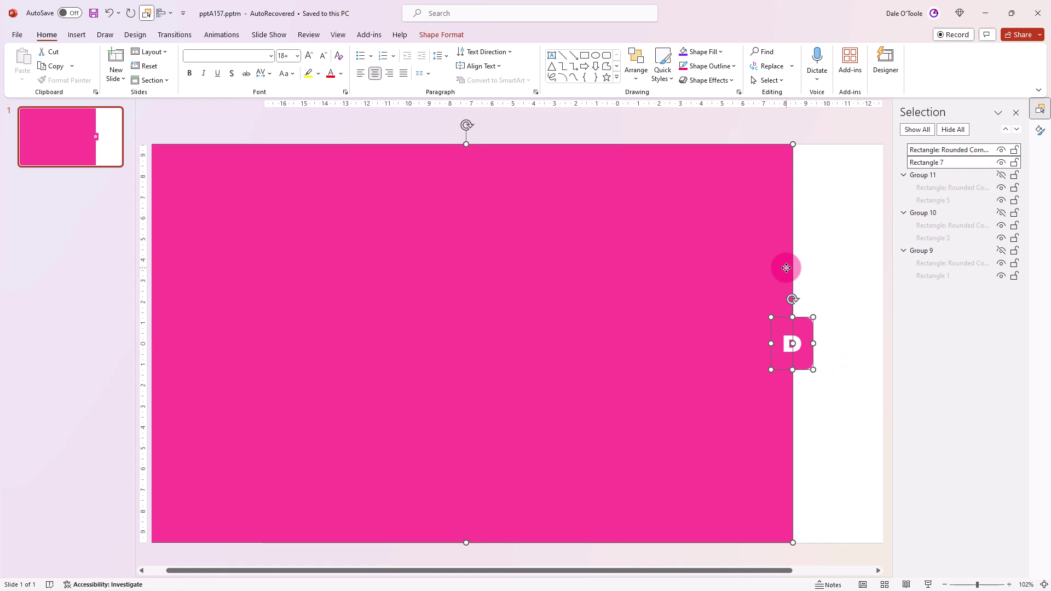
{"action": "left_click", "coordinate": [1039, 130]}
{"action": "left_click", "coordinate": [980, 287]}
{"action": "type", "text": "60"}
{"action": "key", "text": "Return"}
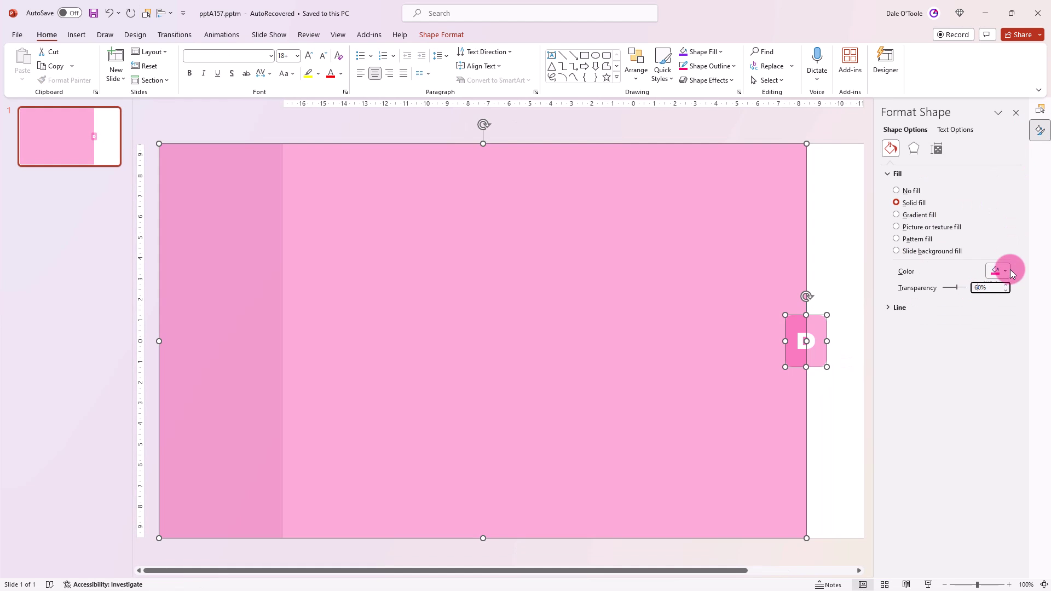
- Sample the palest pink with the eyedropper for the D shapes, then unhide the C group
{"action": "left_click", "coordinate": [1006, 270]}
{"action": "left_click", "coordinate": [986, 437]}
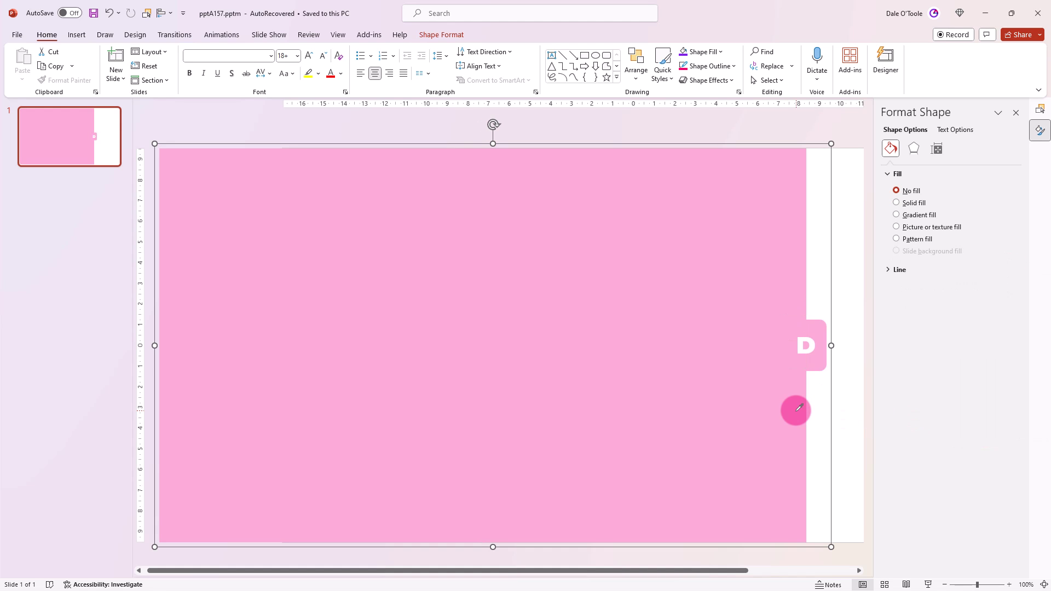
{"action": "left_click", "coordinate": [827, 403]}
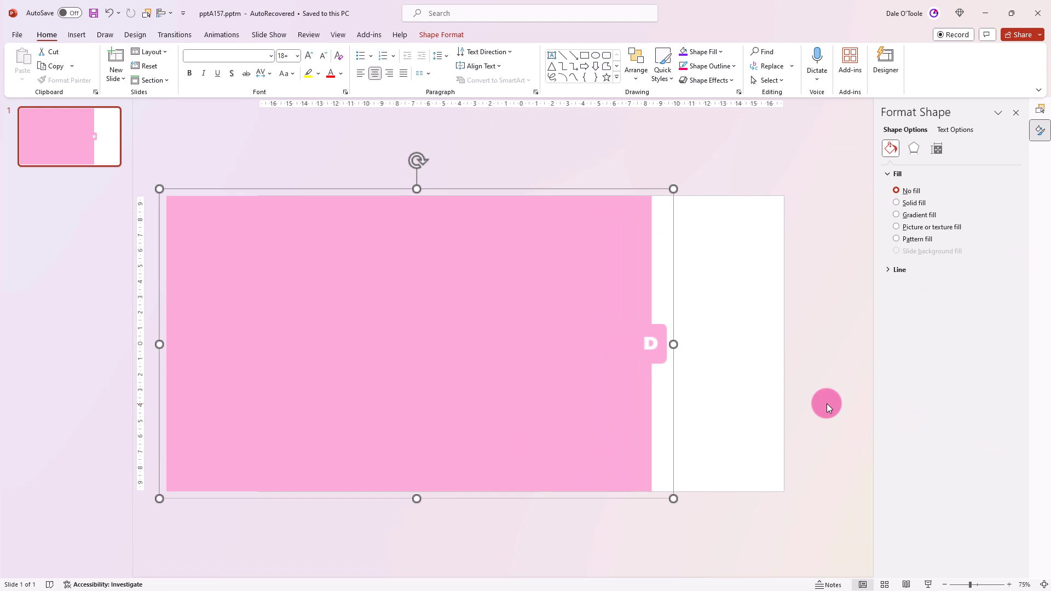
{"action": "left_click", "coordinate": [1040, 107]}
{"action": "left_click", "coordinate": [1001, 188]}
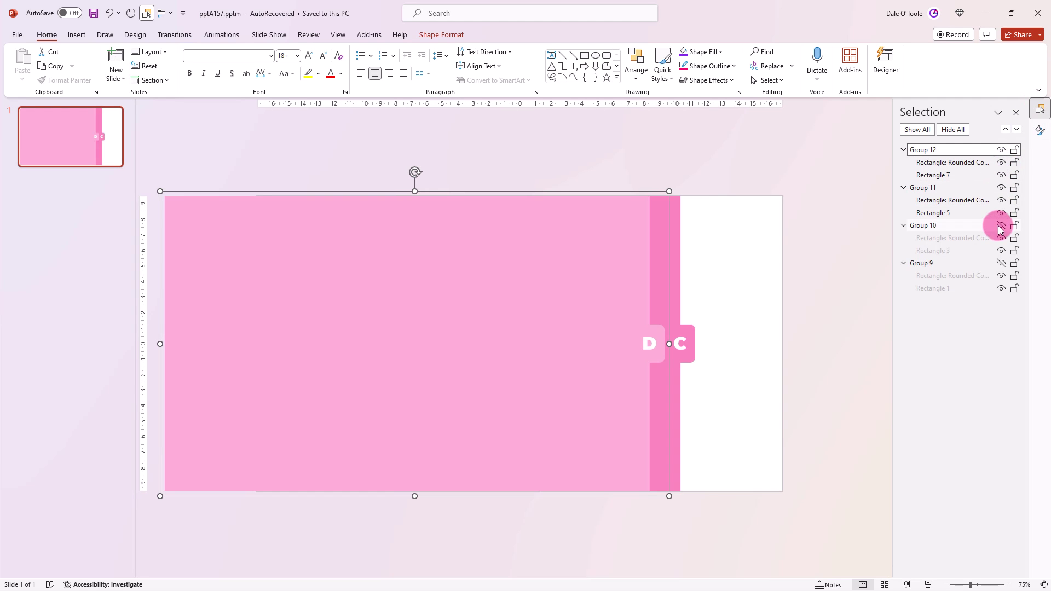
- Unhide the B and A tab groups so all four groups are visible
{"action": "left_click", "coordinate": [1001, 225]}
{"action": "left_click", "coordinate": [1001, 264]}
{"action": "left_click", "coordinate": [833, 347]}
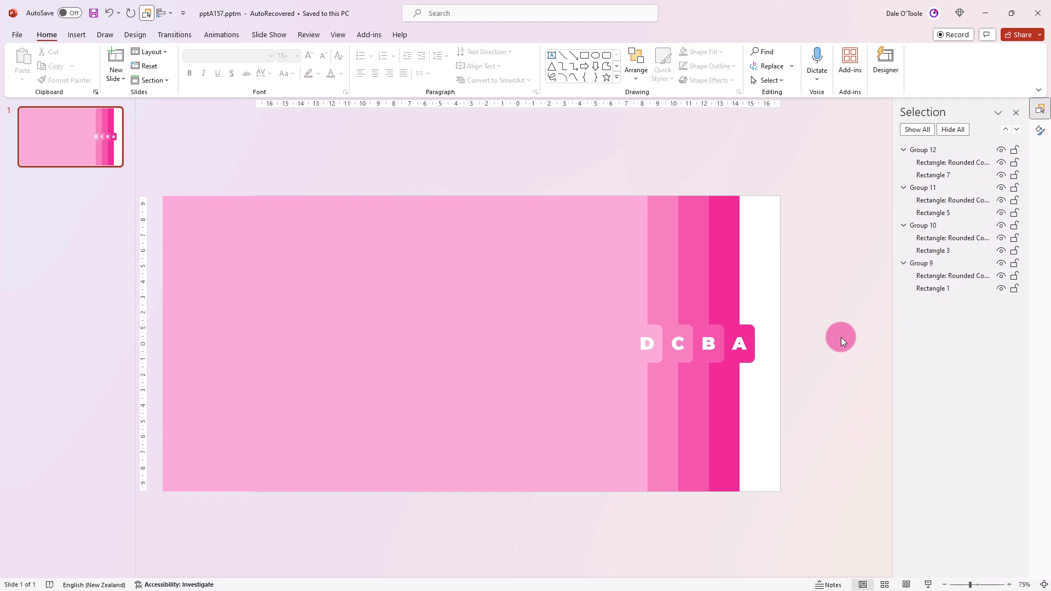
- Raise tabs B, C and D in increasing steps so they climb diagonally from A
{"action": "left_click", "coordinate": [718, 341]}
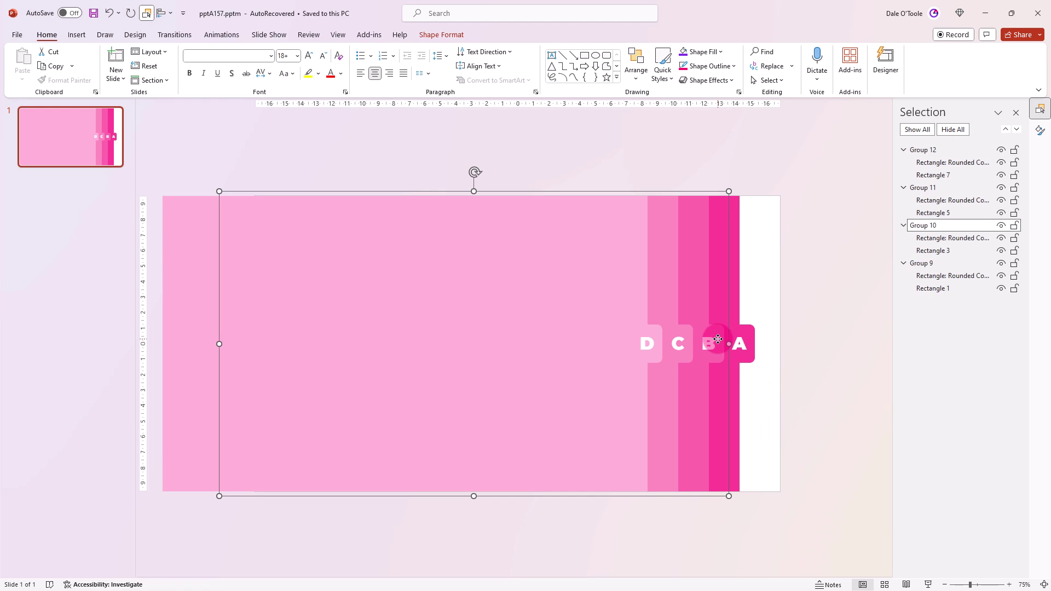
{"action": "left_click", "coordinate": [718, 340]}
{"action": "left_click_drag", "start_coordinate": [718, 340], "coordinate": [718, 320]}
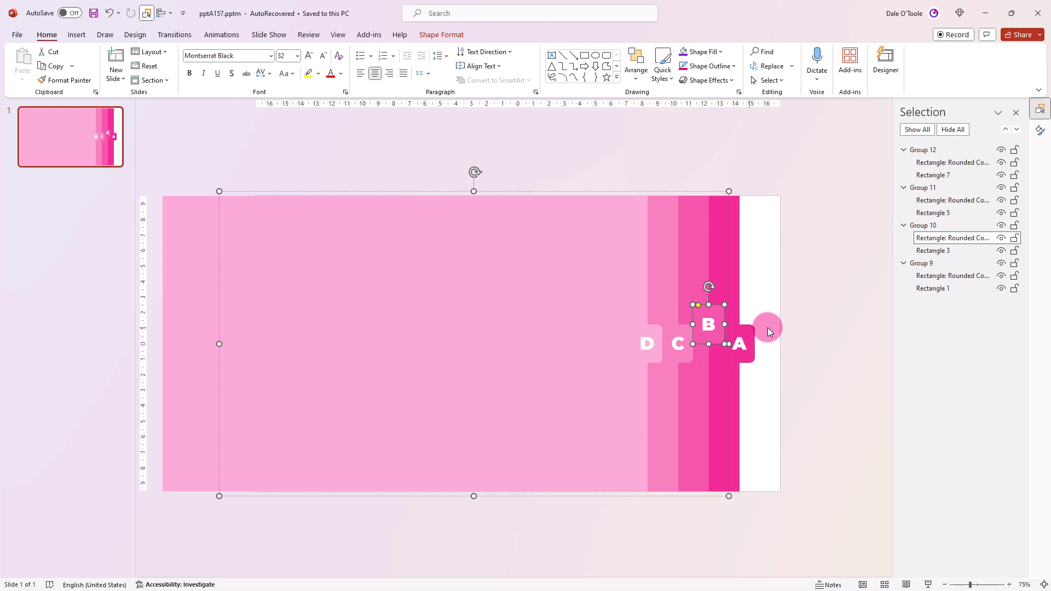
{"action": "left_click", "coordinate": [681, 344]}
{"action": "left_click", "coordinate": [681, 344]}
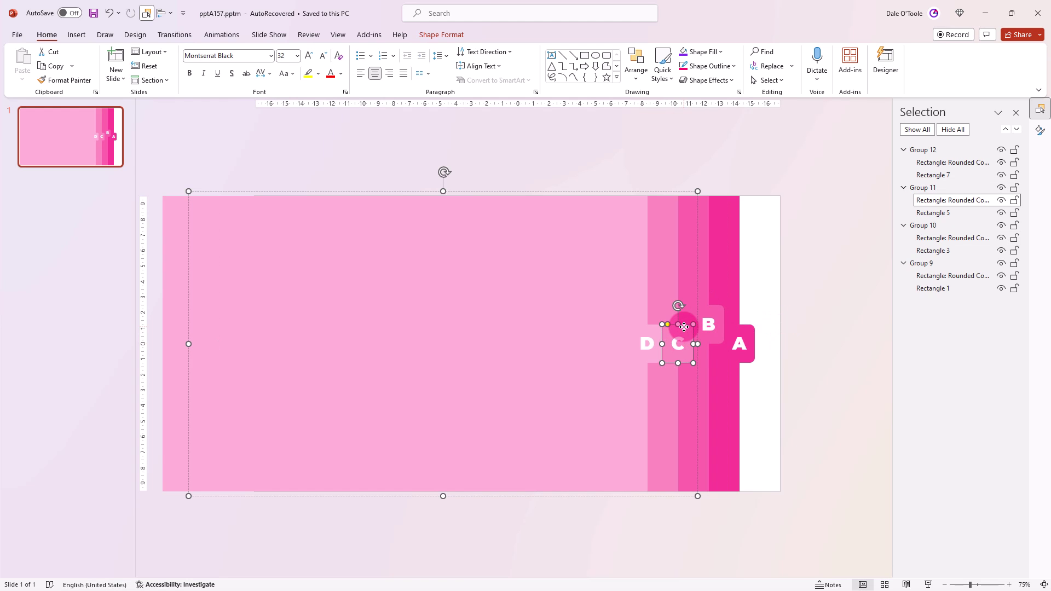
{"action": "left_click_drag", "start_coordinate": [685, 330], "coordinate": [684, 292]}
{"action": "left_click", "coordinate": [656, 338]}
{"action": "left_click", "coordinate": [657, 329]}
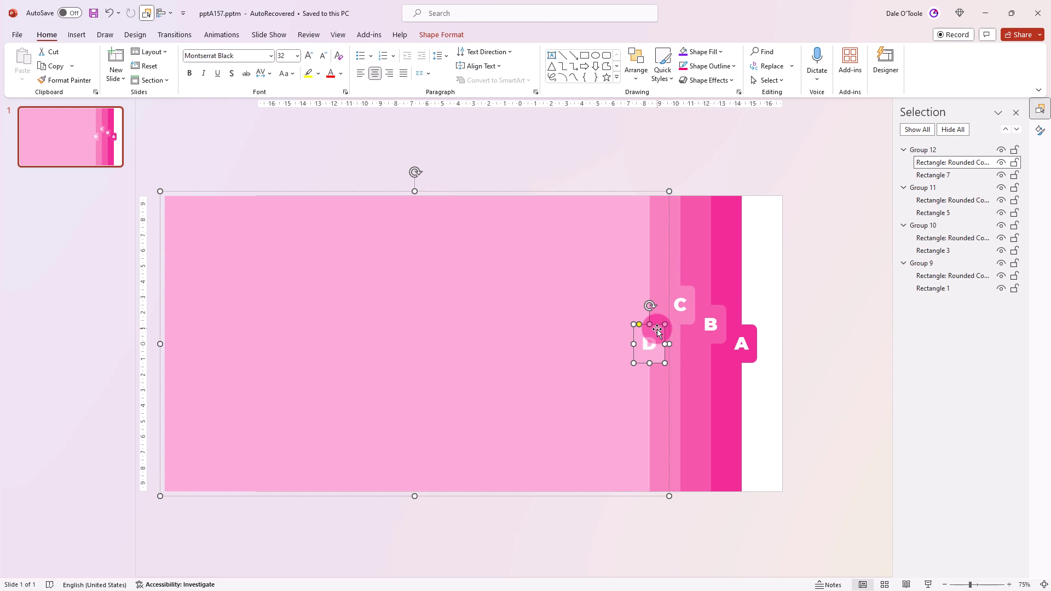
{"action": "left_click_drag", "start_coordinate": [657, 330], "coordinate": [657, 272]}
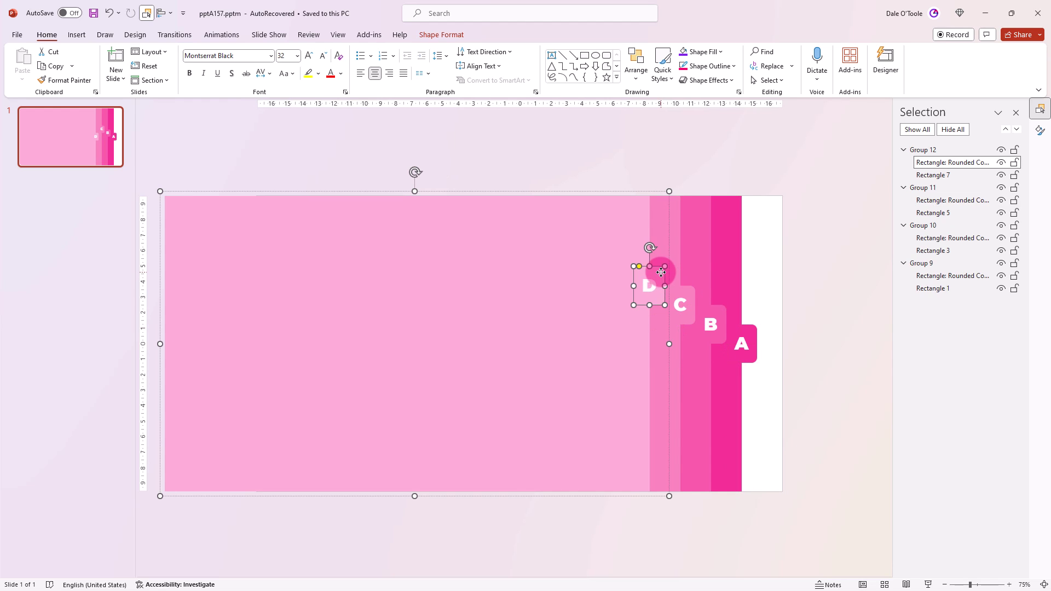
{"action": "left_click", "coordinate": [804, 288]}
- Select all shapes and apply an outer shadow with 80% transparency and 10 pt blur
{"action": "key", "text": "ctrl+a"}
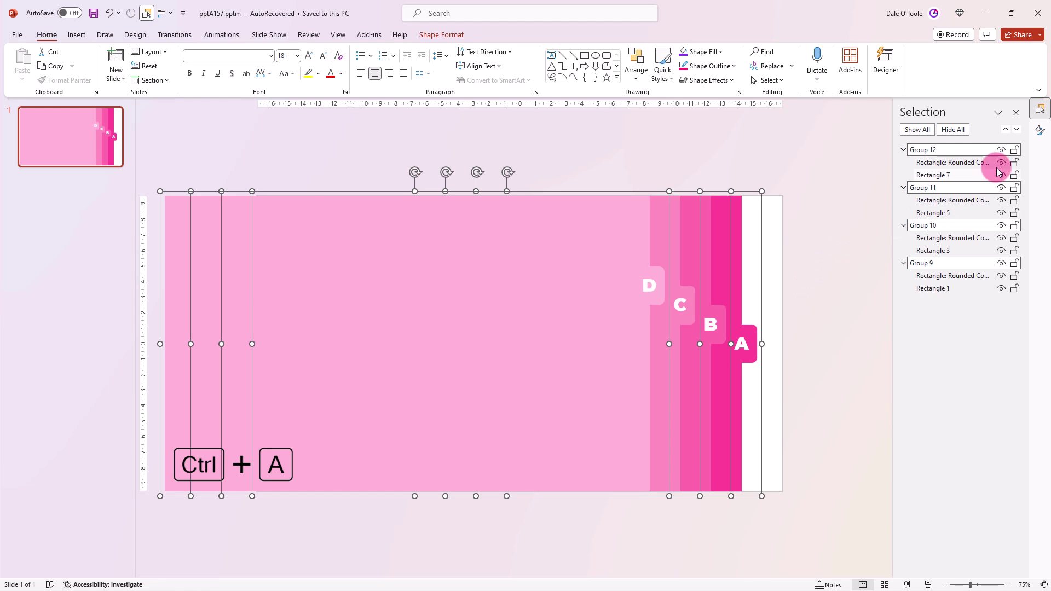
{"action": "left_click", "coordinate": [1040, 129]}
{"action": "left_click", "coordinate": [914, 148]}
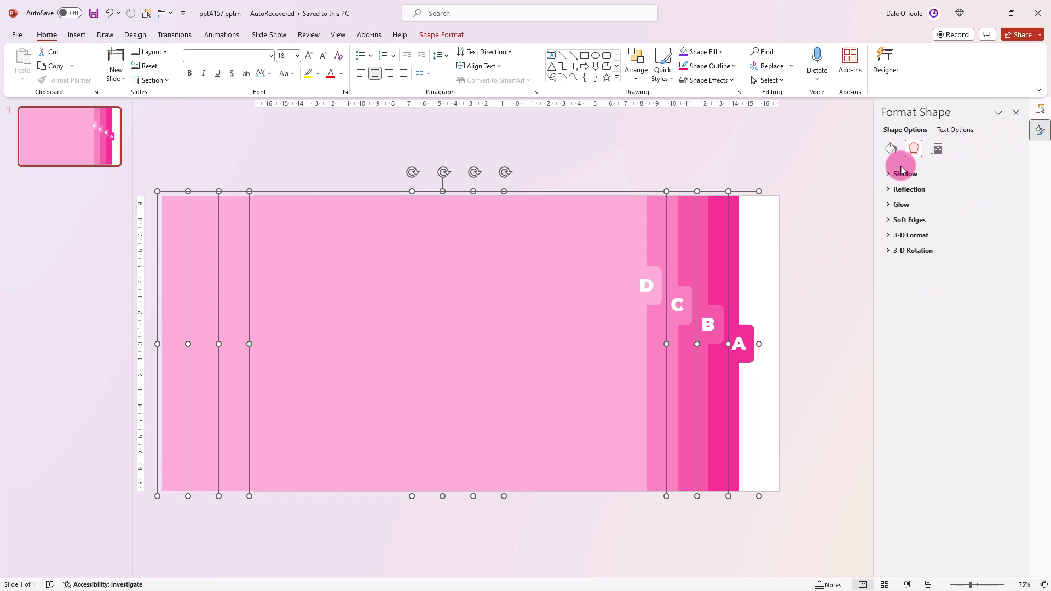
{"action": "left_click", "coordinate": [902, 173]}
{"action": "left_click", "coordinate": [1002, 190]}
{"action": "left_click", "coordinate": [969, 320]}
{"action": "left_click", "coordinate": [981, 226]}
{"action": "left_click_drag", "start_coordinate": [982, 226], "coordinate": [929, 226]}
{"action": "type", "text": "8"}
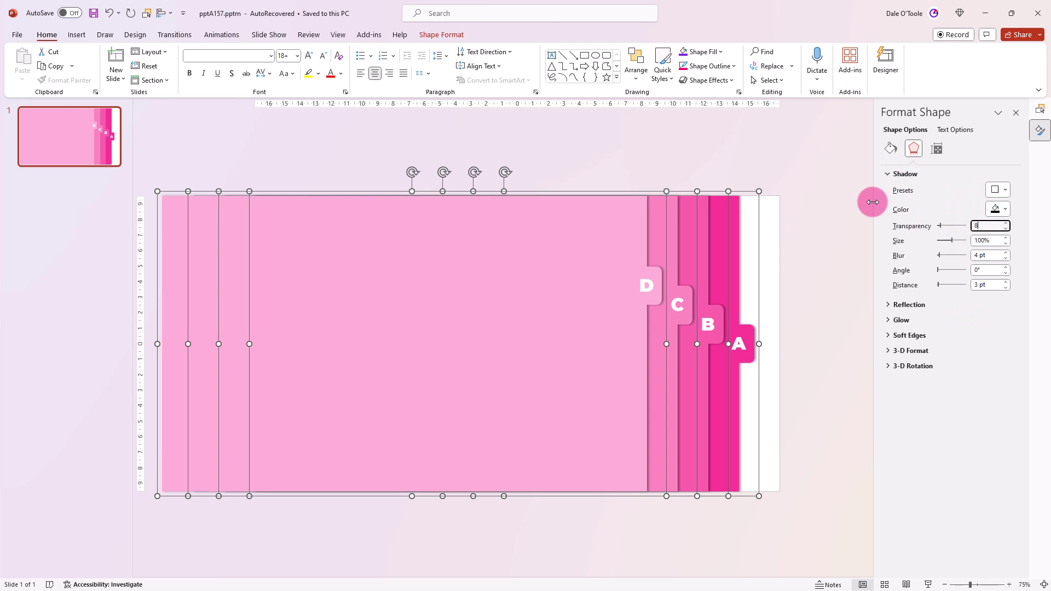
{"action": "type", "text": "0"}
{"action": "left_click_drag", "start_coordinate": [985, 255], "coordinate": [959, 291]}
{"action": "type", "text": "10"}
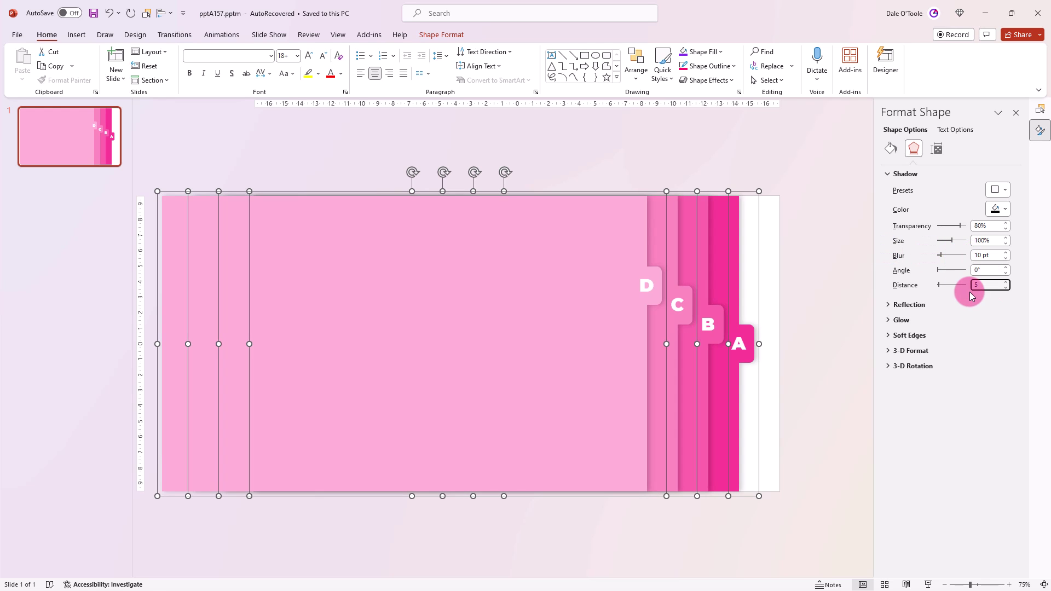
{"action": "left_click", "coordinate": [847, 290]}
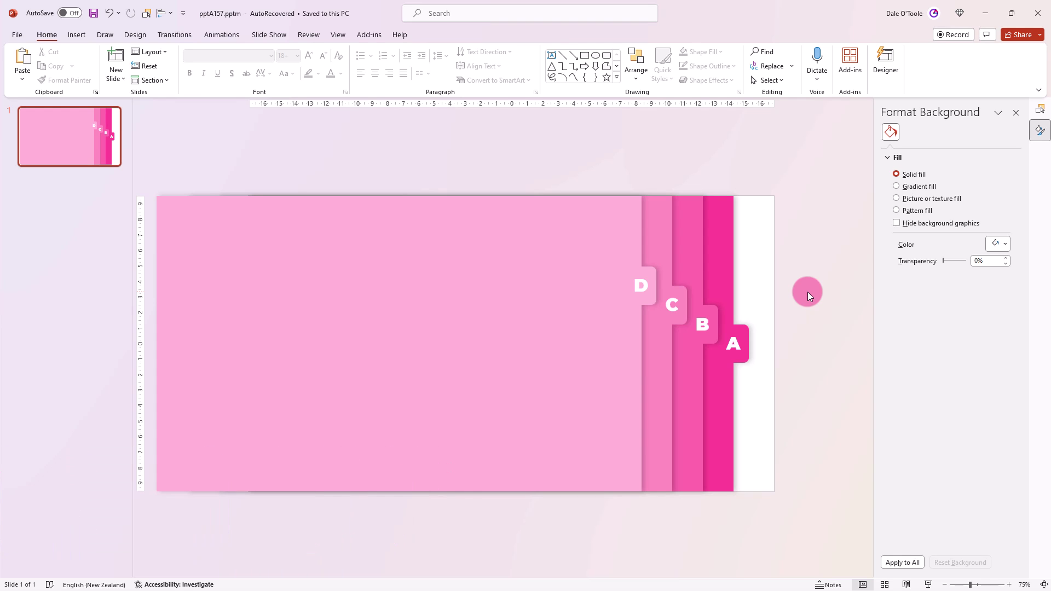
- Paste the pie icon and Lorem ipsum text, group them with panel D, and slide it left
{"action": "key", "text": "ctrl+v"}
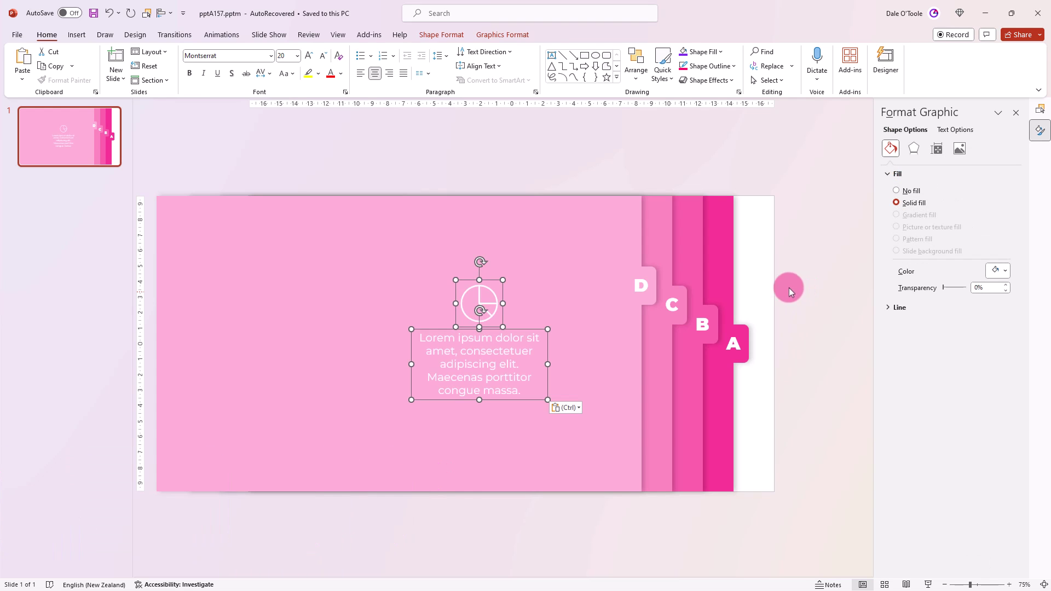
{"action": "left_click", "coordinate": [619, 300], "text": "shift"}
{"action": "key", "text": "ctrl+g"}
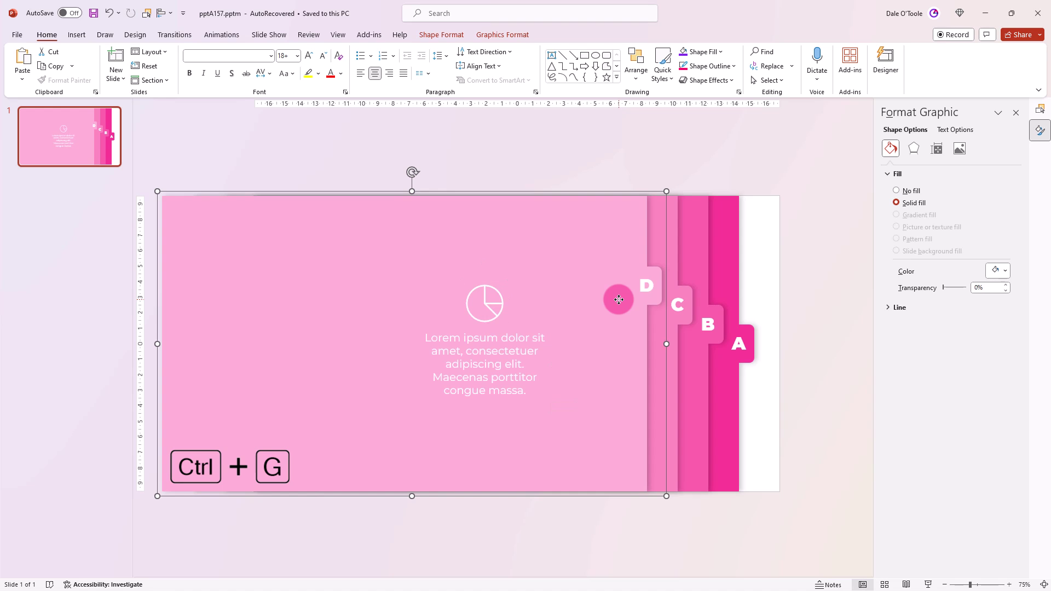
{"action": "left_click_drag", "start_coordinate": [619, 300], "coordinate": [272, 300]}
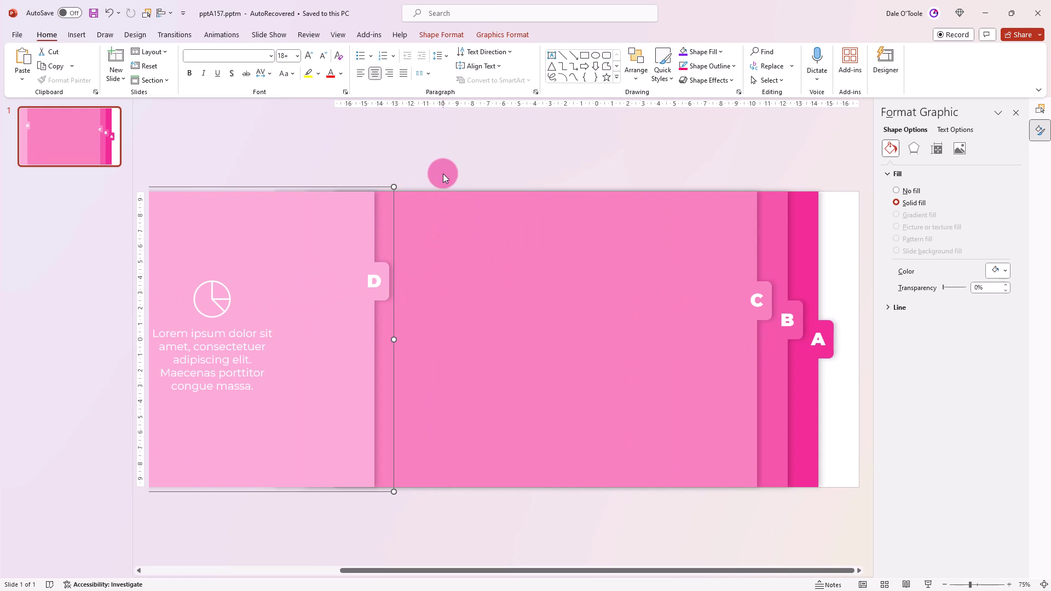
- Paste the gear-icon panel and send it behind panel D
{"action": "key", "text": "ctrl+v"}
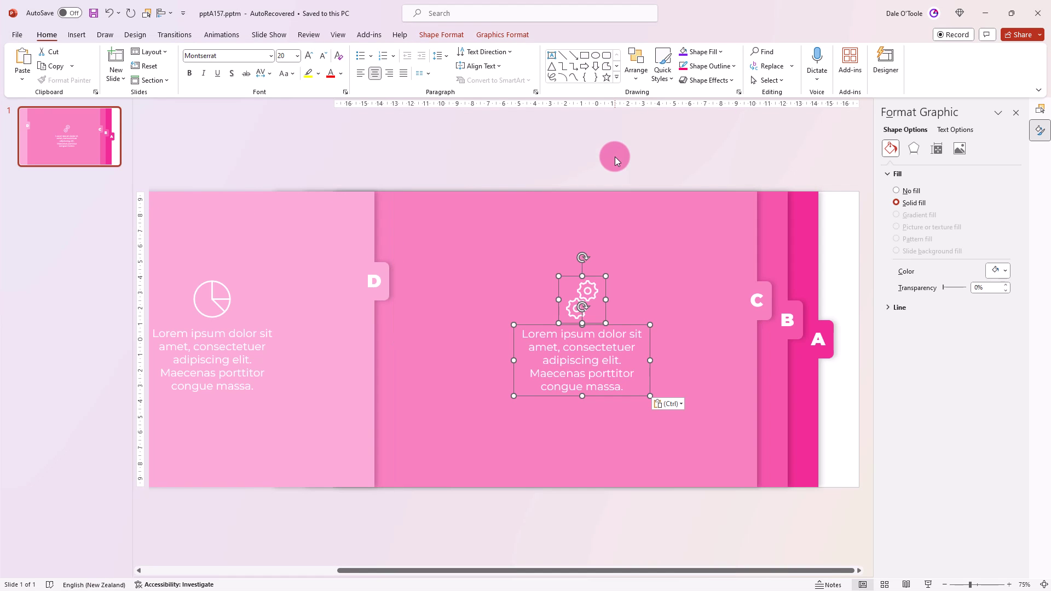
{"action": "right_click", "coordinate": [682, 250]}
{"action": "key", "text": "Escape"}
{"action": "key", "text": "ctrl+bracketleft"}
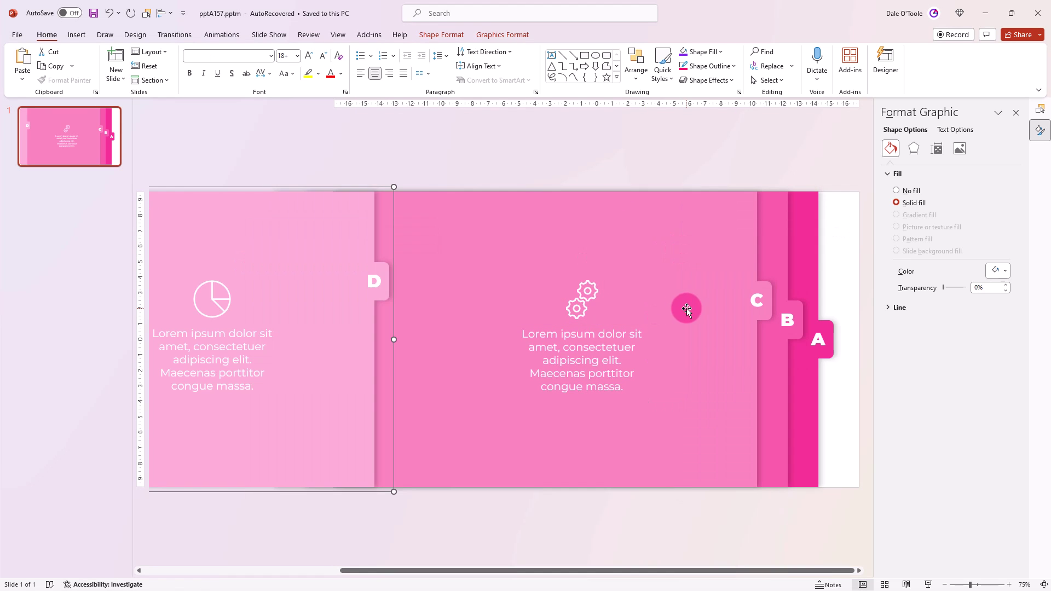
{"action": "left_click_drag", "start_coordinate": [647, 265], "coordinate": [299, 279]}
{"action": "key", "text": "ctrl+z"}
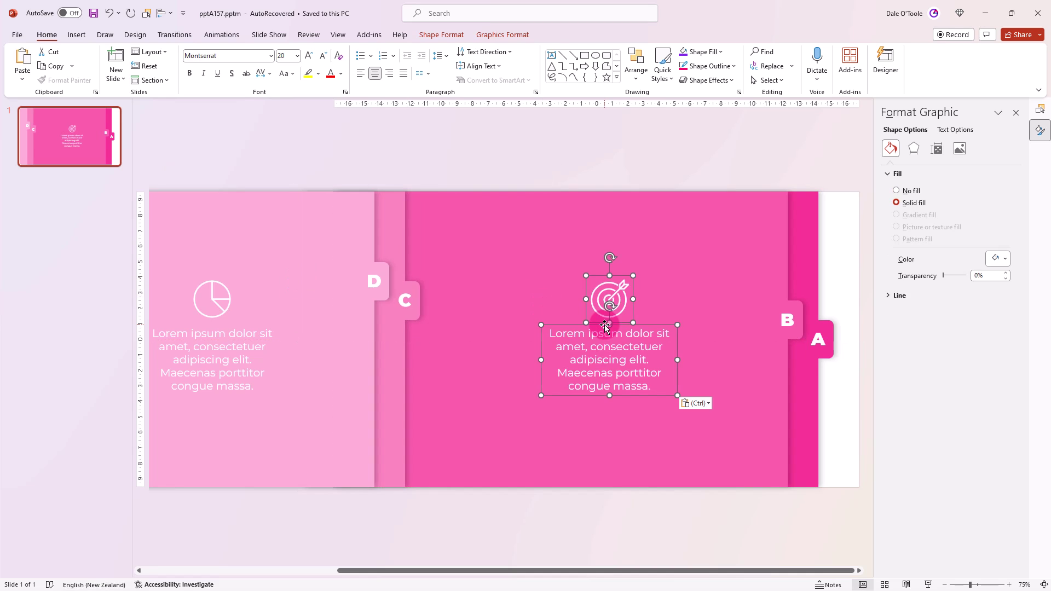
{"action": "key", "text": "ctrl+z"}
- Send the target panel back twice and slide the B panel left beside panel C
{"action": "right_click", "coordinate": [646, 284]}
{"action": "left_click", "coordinate": [810, 425]}
{"action": "right_click", "coordinate": [711, 399]}
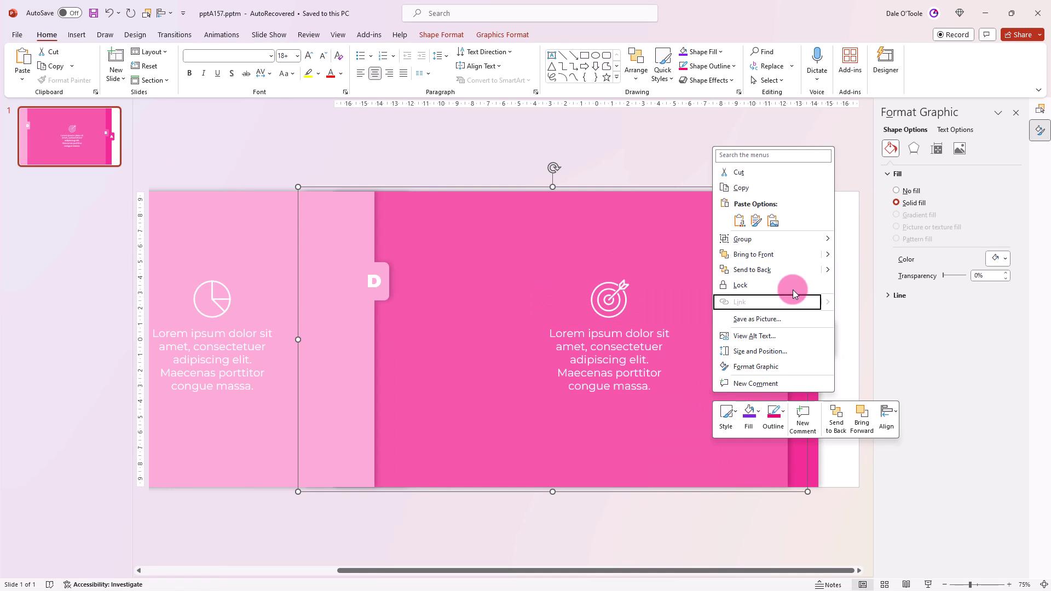
{"action": "left_click", "coordinate": [865, 289]}
{"action": "left_click_drag", "start_coordinate": [756, 324], "coordinate": [413, 346]}
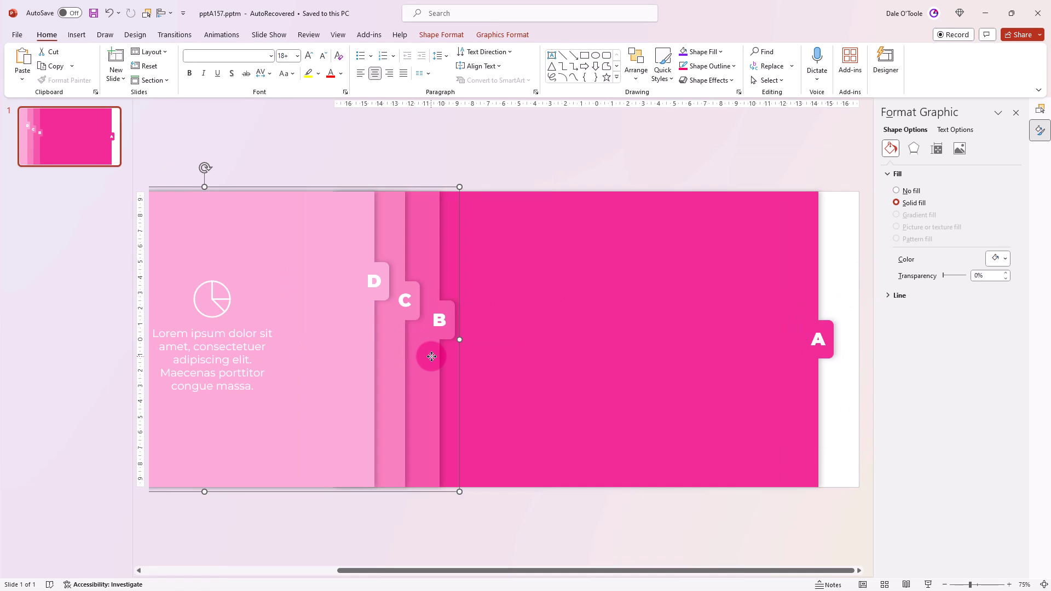
- Paste the chart icon and text, then delete the extra pink panel and chart content
{"action": "key", "text": "ctrl+v"}
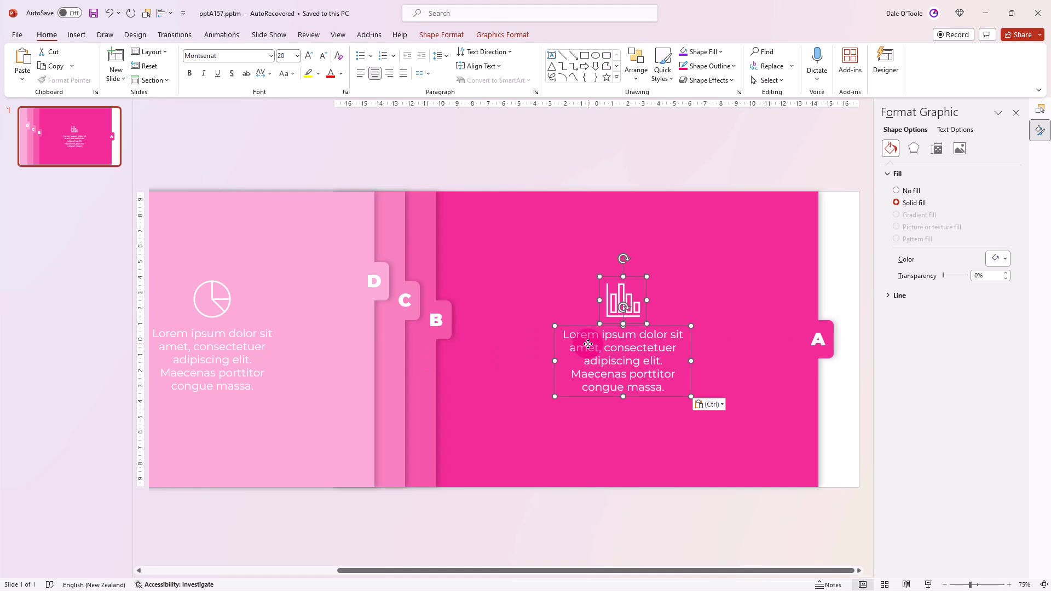
{"action": "right_click", "coordinate": [723, 342]}
{"action": "left_click", "coordinate": [724, 335]}
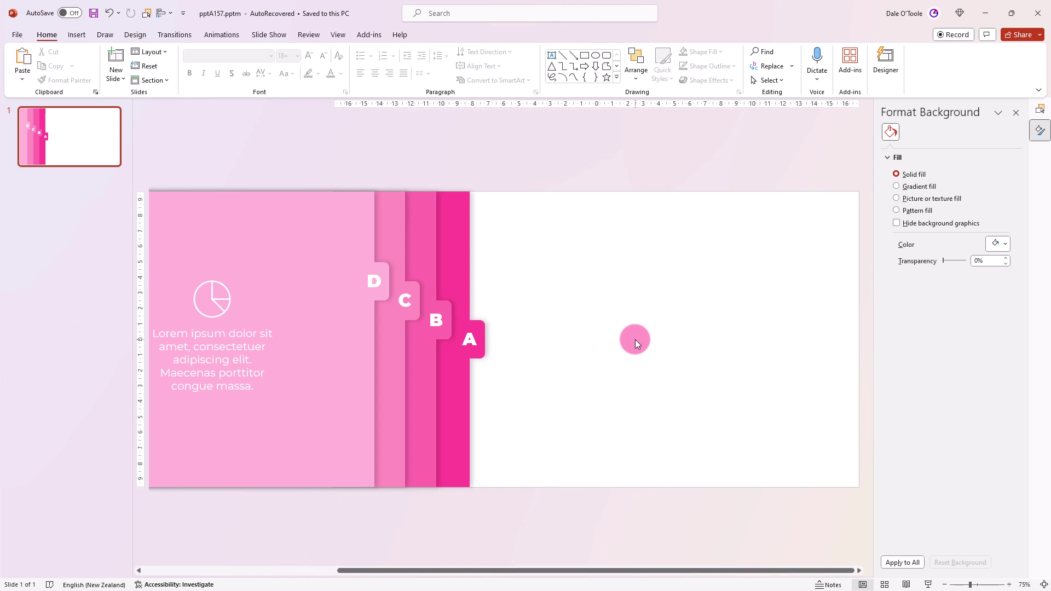
- Fill the slide background with solid dark teal from the theme colours via Format Background
{"action": "right_click", "coordinate": [636, 342]}
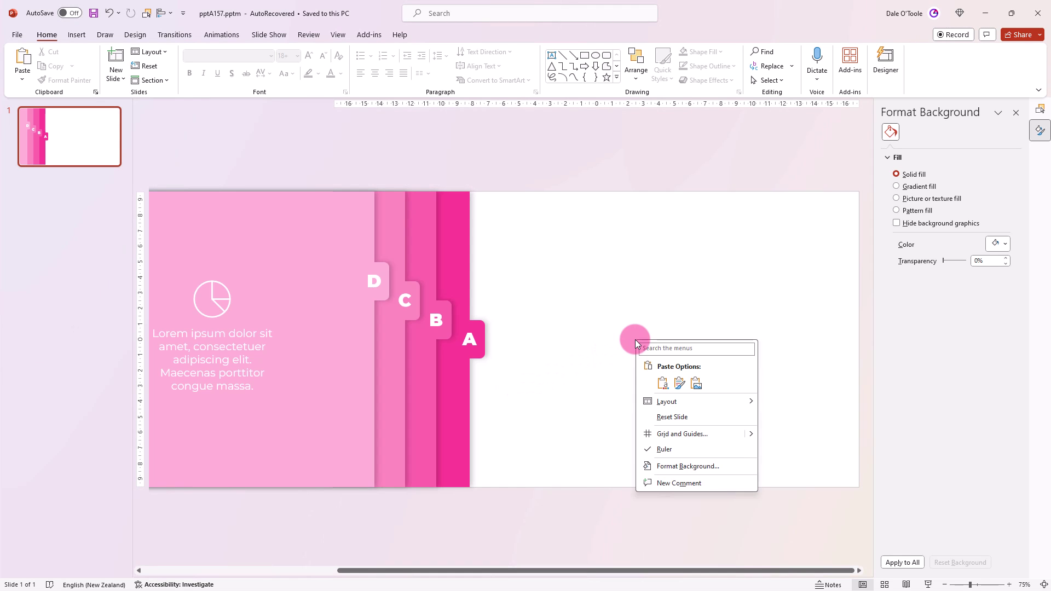
{"action": "left_click", "coordinate": [687, 467]}
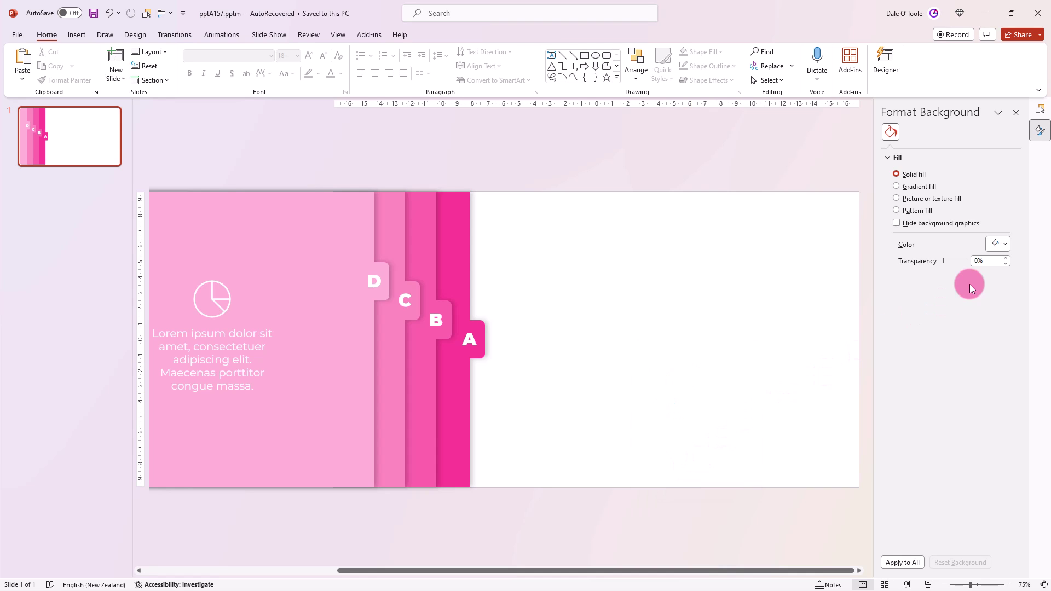
{"action": "left_click", "coordinate": [1003, 246]}
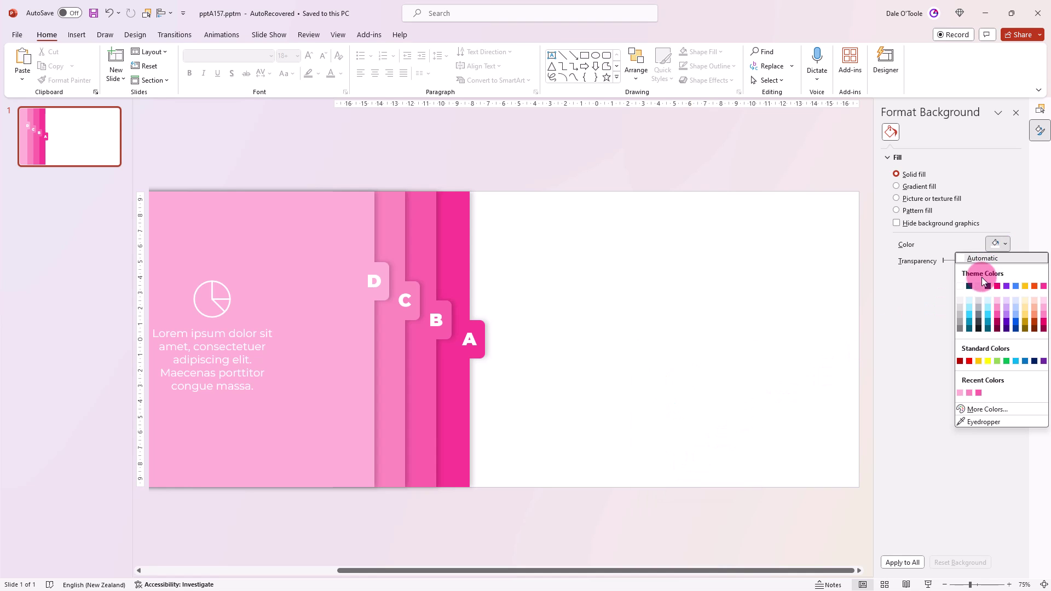
{"action": "left_click", "coordinate": [969, 287]}
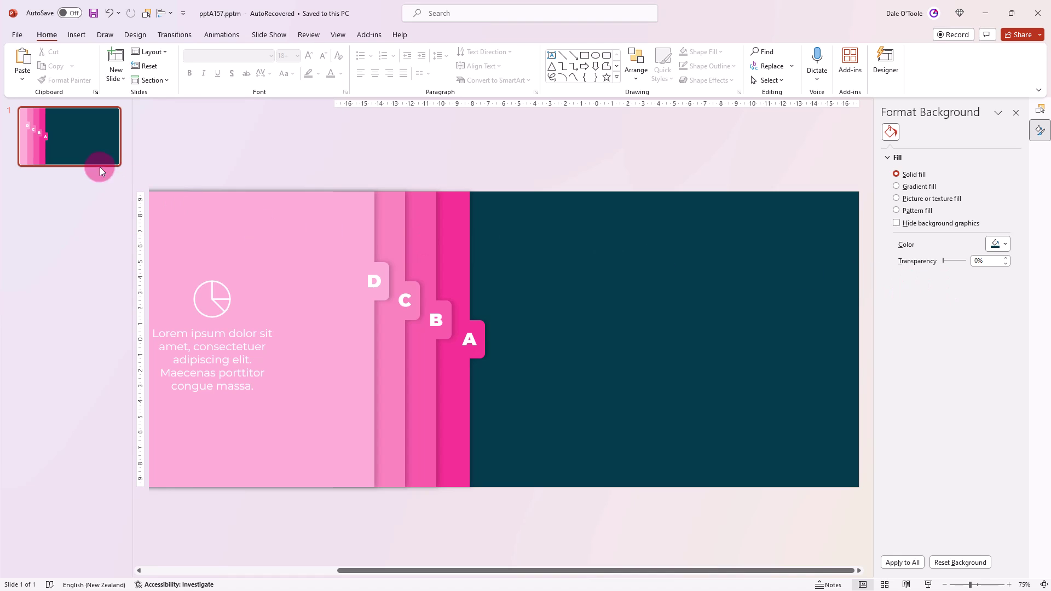
- Duplicate slide 1 and delete the pink tab graphic from the new slide 2
{"action": "left_click", "coordinate": [89, 153]}
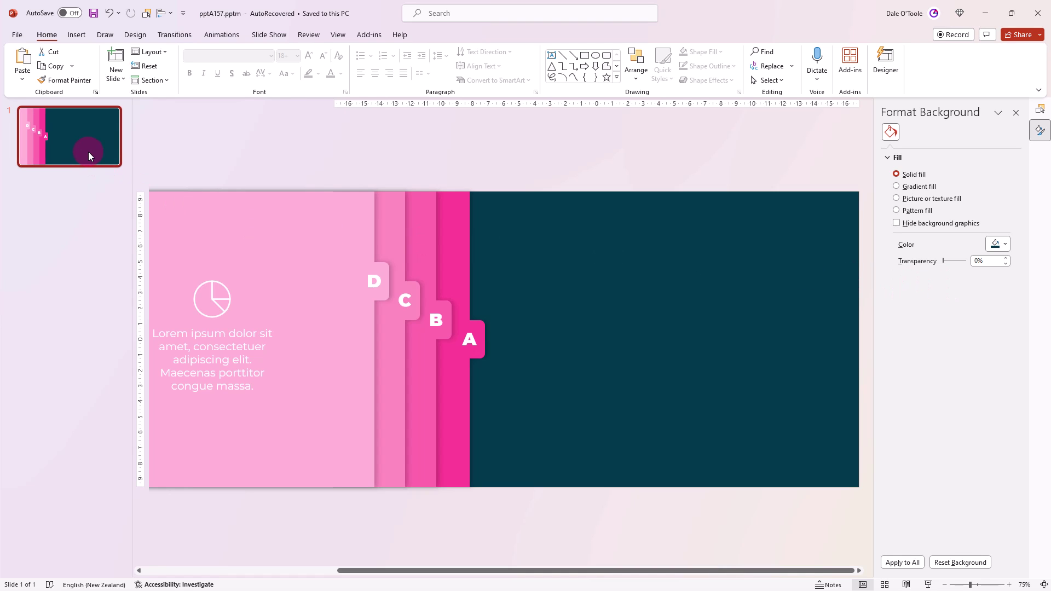
{"action": "key", "text": "ctrl+d"}
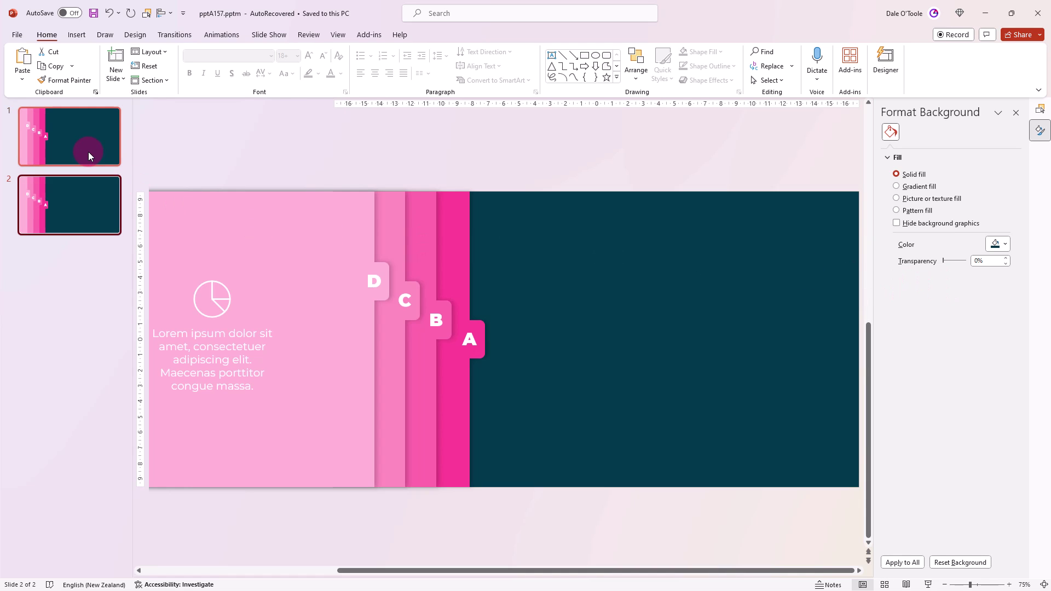
{"action": "left_click", "coordinate": [409, 333]}
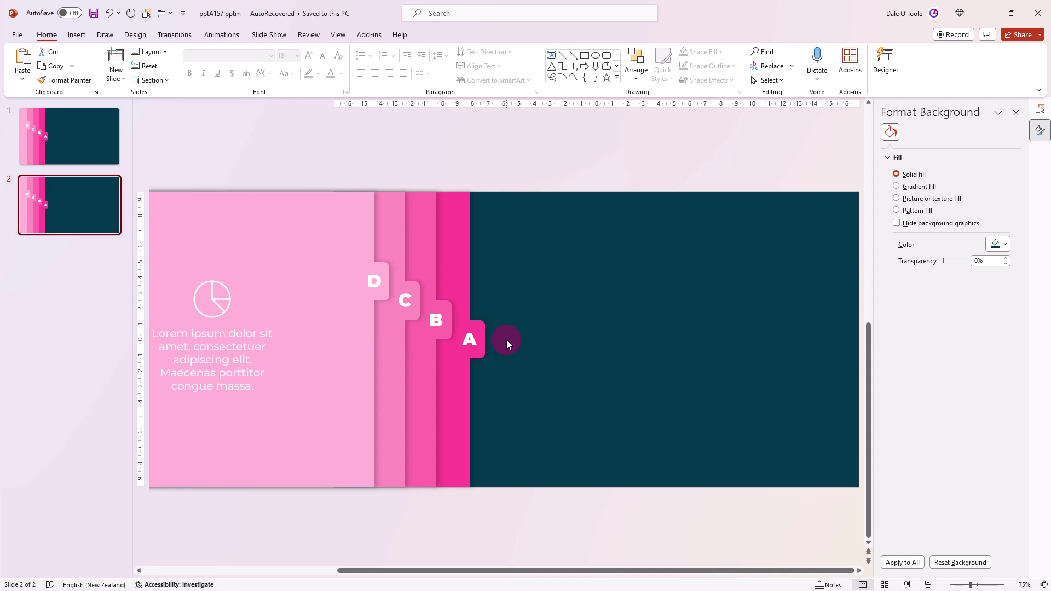
{"action": "key", "text": "ctrl+a"}
{"action": "key", "text": "Delete"}
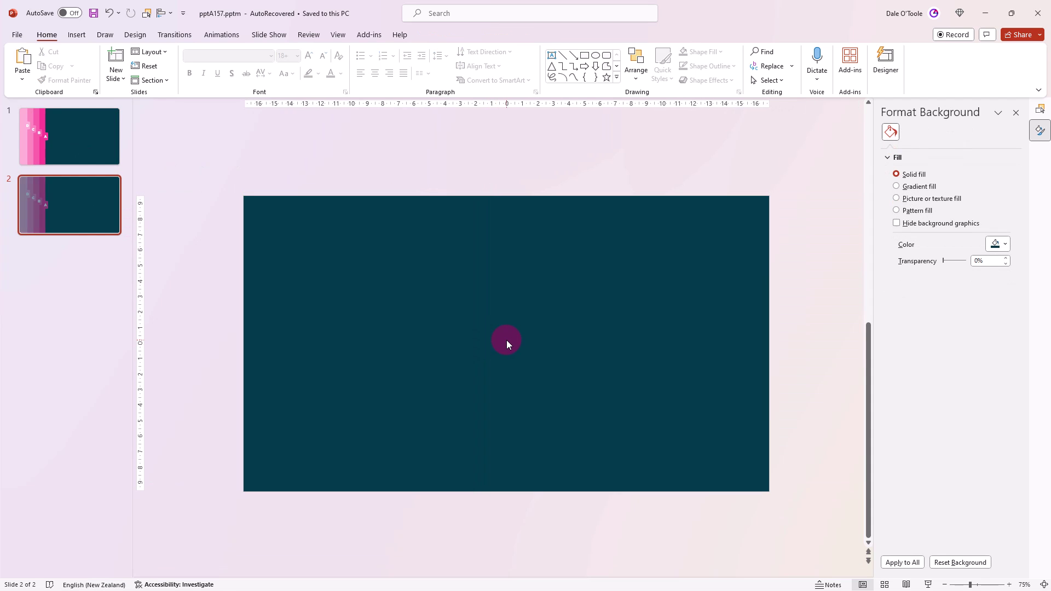
- Duplicate the blank dark teal slide until the deck has five slides
{"action": "left_click", "coordinate": [81, 216]}
{"action": "key", "text": "ctrl+d"}
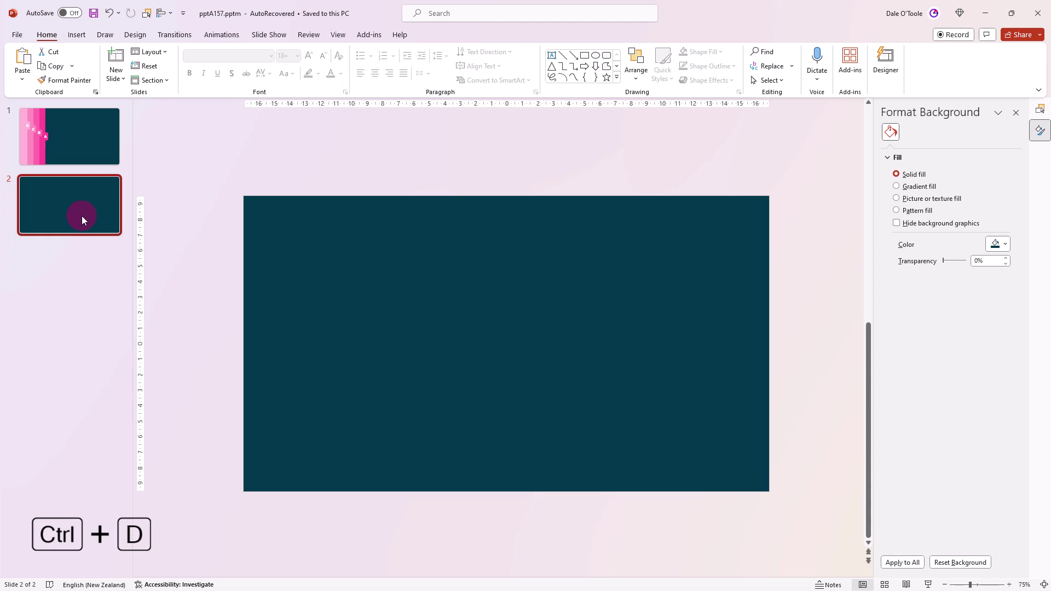
{"action": "key", "text": "ctrl+d"}
{"action": "key", "text": "ctrl+d"}
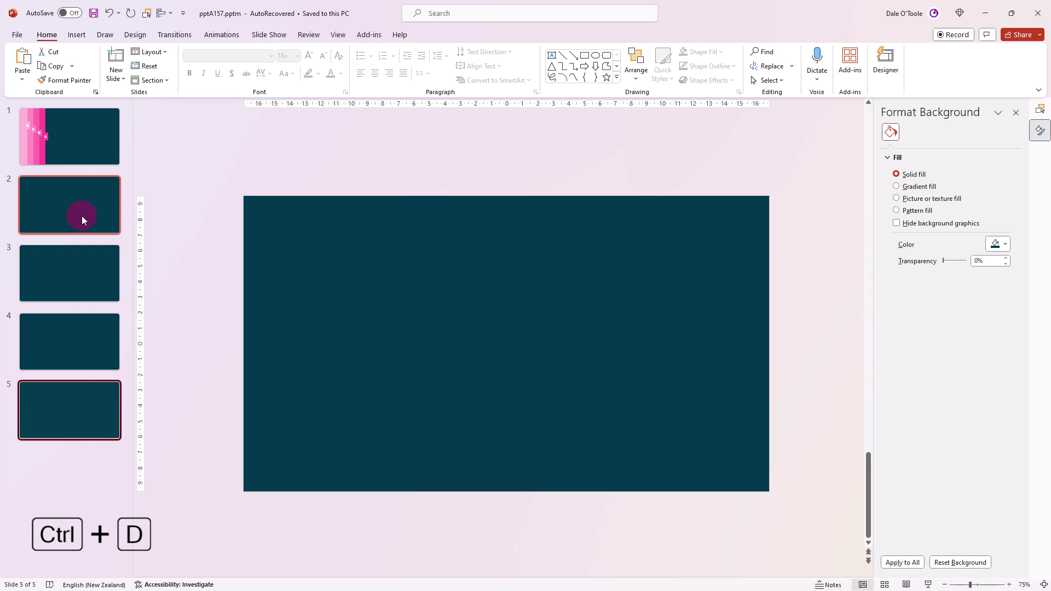
{"action": "left_click", "coordinate": [84, 149]}
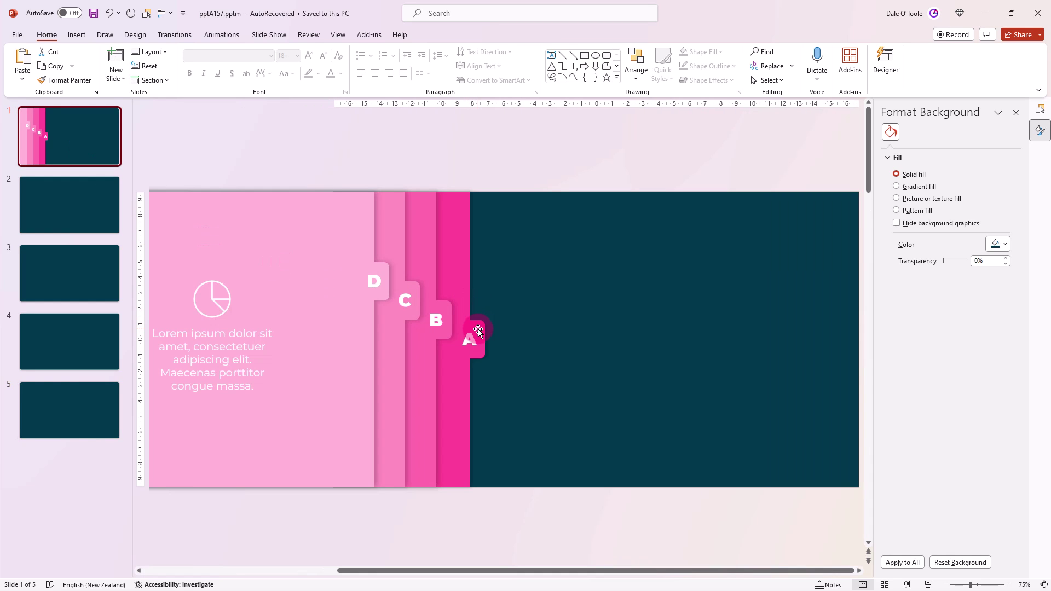
- Give tab A a click action that hyperlinks to Slide 2
{"action": "left_click", "coordinate": [478, 330]}
{"action": "left_click", "coordinate": [478, 330]}
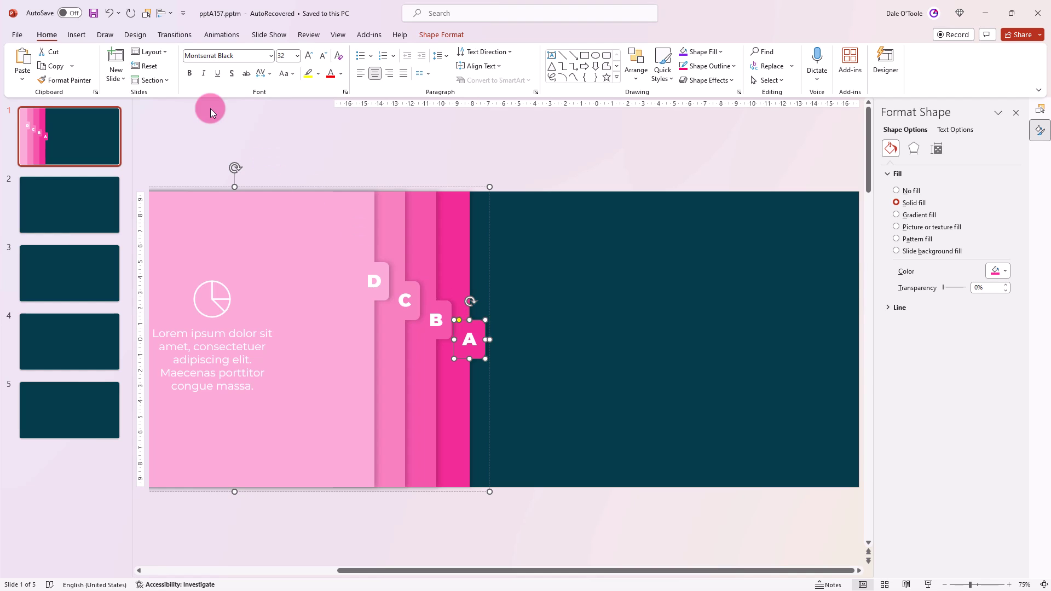
{"action": "left_click", "coordinate": [76, 35]}
{"action": "left_click", "coordinate": [407, 63]}
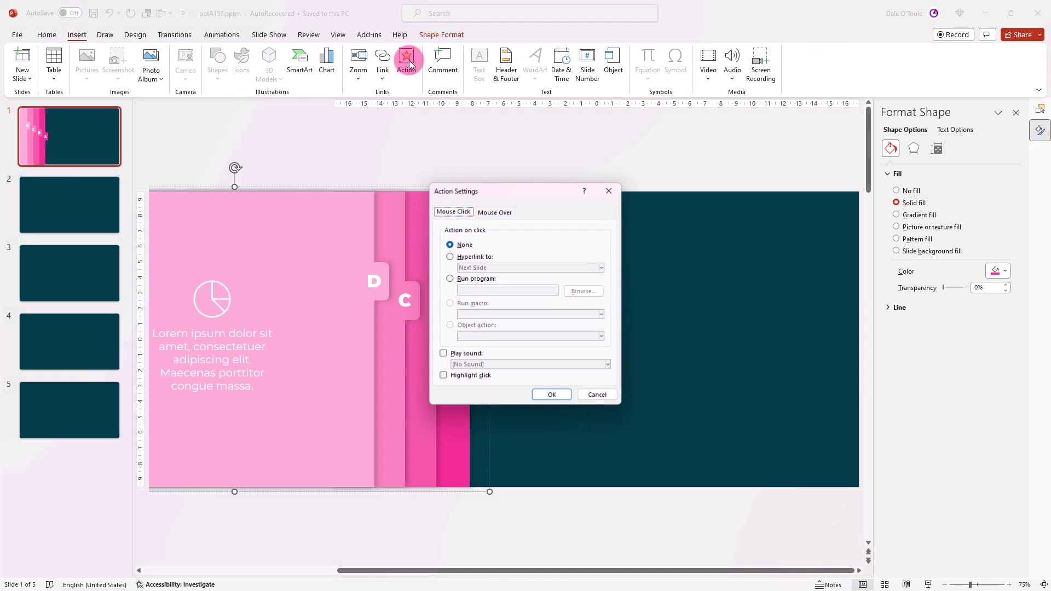
{"action": "left_click", "coordinate": [457, 257]}
{"action": "left_click", "coordinate": [491, 267]}
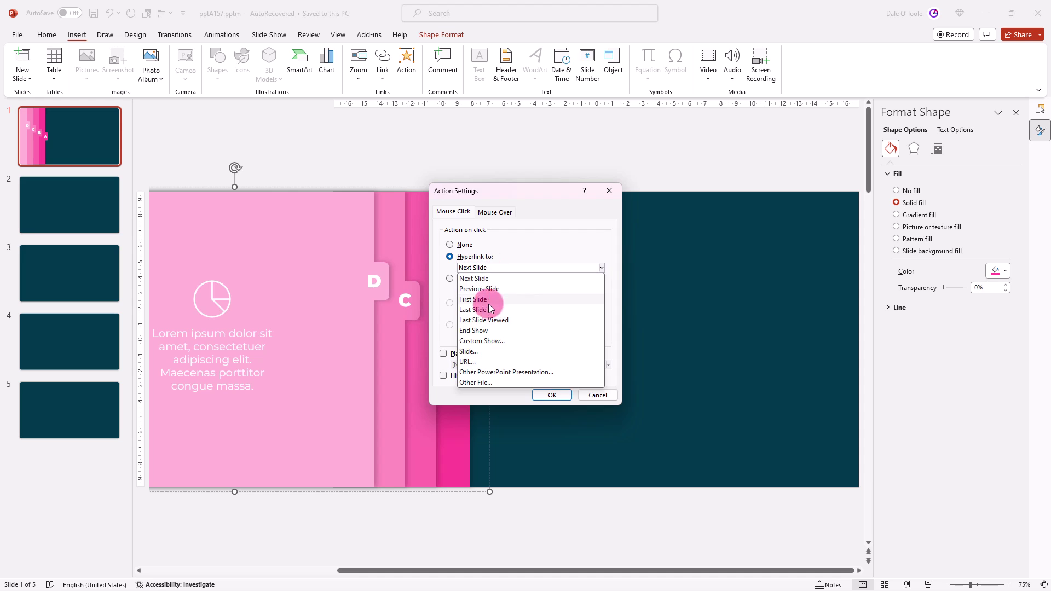
{"action": "left_click", "coordinate": [475, 351]}
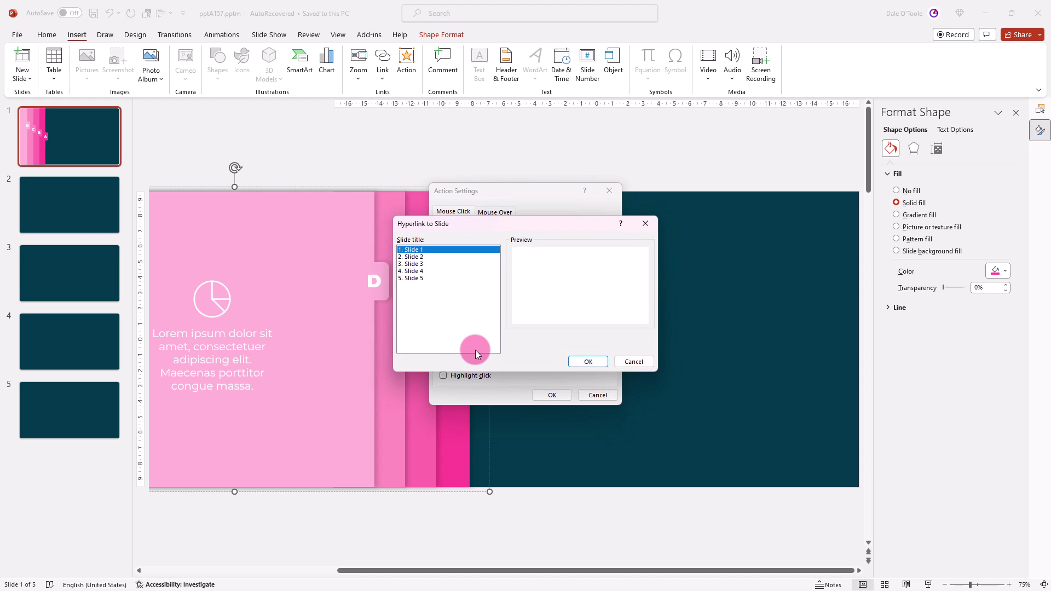
{"action": "left_click", "coordinate": [425, 257]}
{"action": "left_click", "coordinate": [592, 362]}
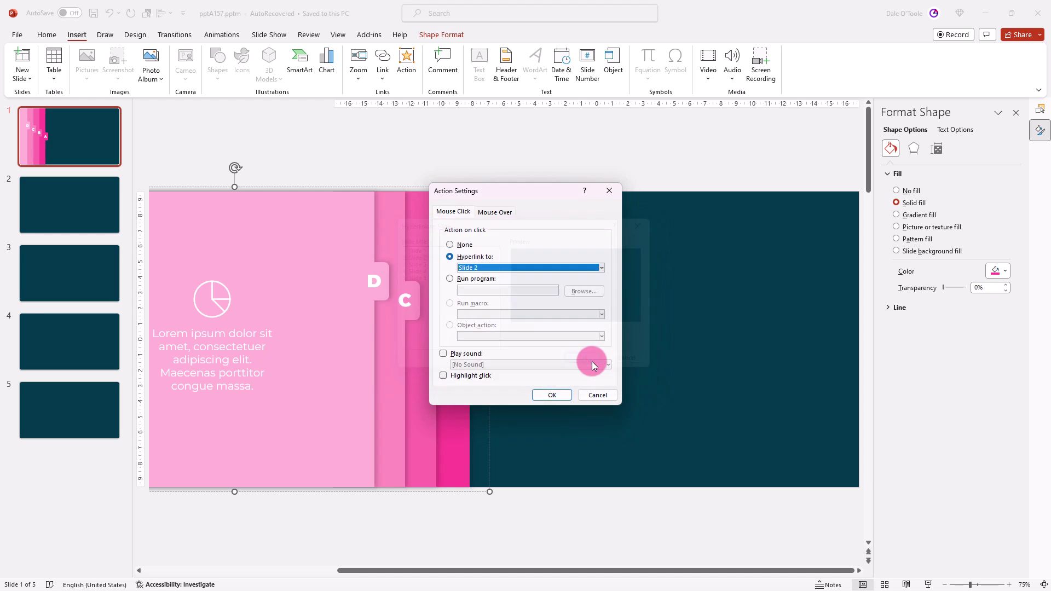
{"action": "left_click", "coordinate": [552, 394]}
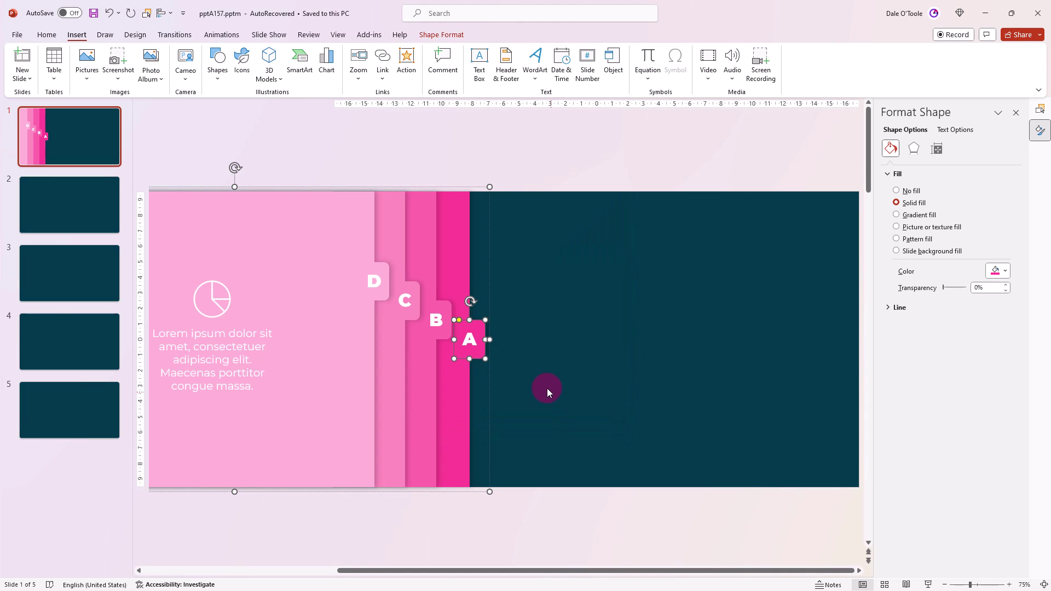
- Give tab B a click action that hyperlinks to Slide 3
{"action": "left_click", "coordinate": [442, 306]}
{"action": "left_click", "coordinate": [442, 306]}
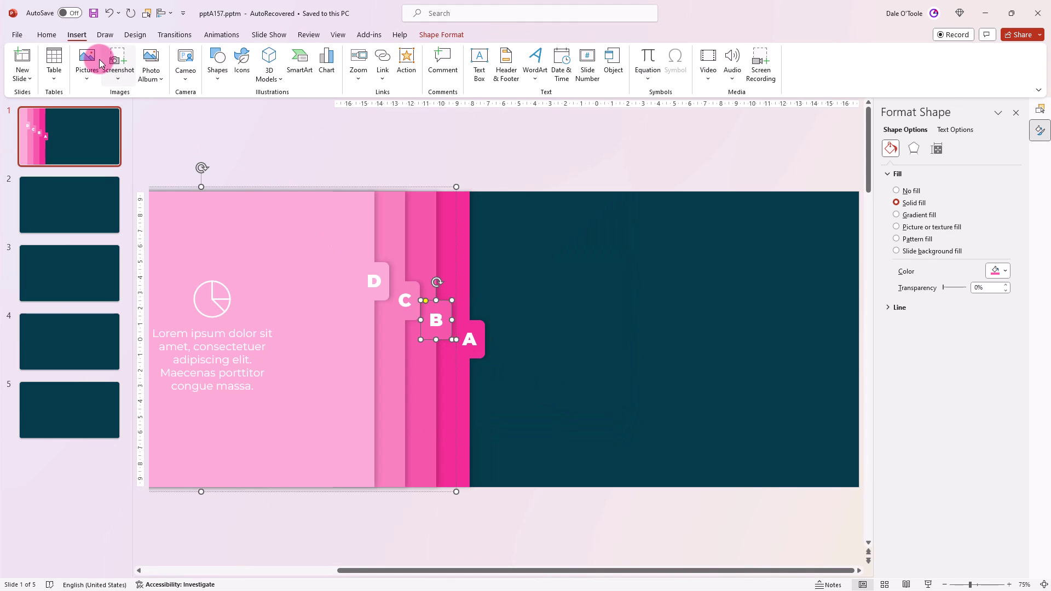
{"action": "left_click", "coordinate": [407, 62]}
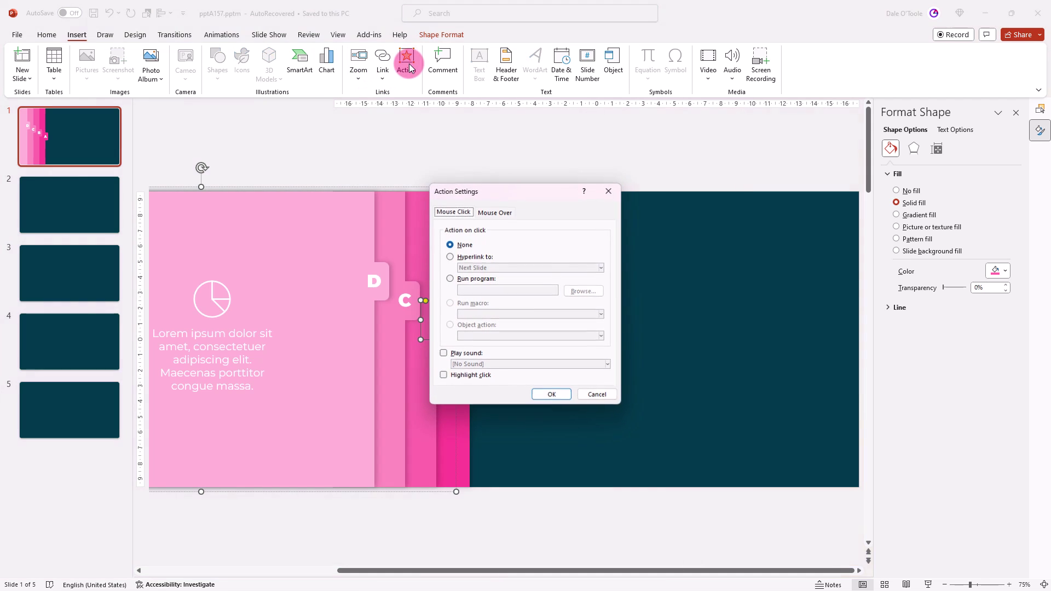
{"action": "left_click", "coordinate": [471, 257]}
{"action": "left_click", "coordinate": [479, 268]}
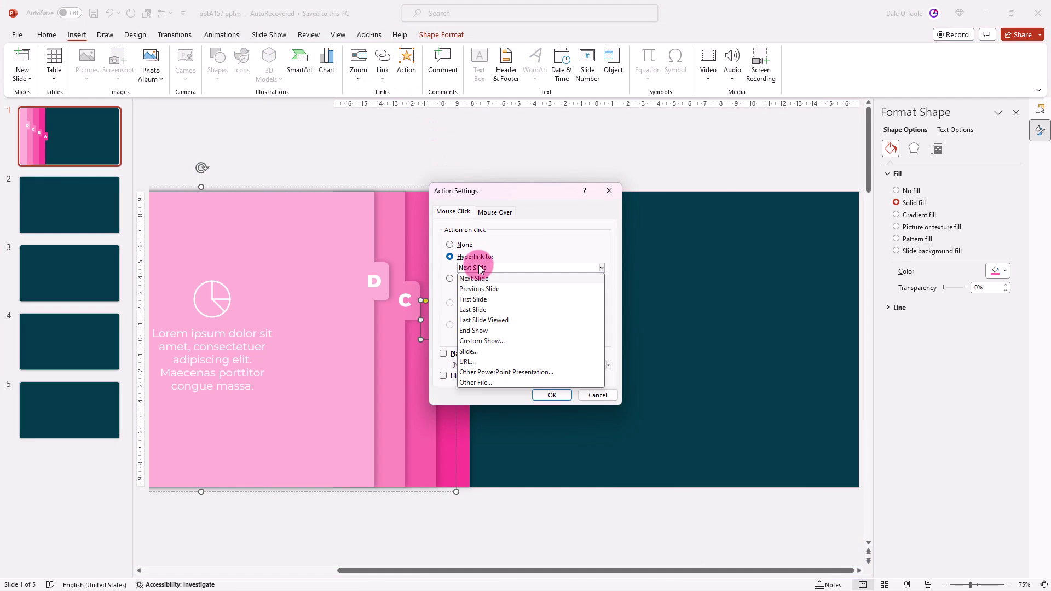
{"action": "left_click", "coordinate": [469, 351]}
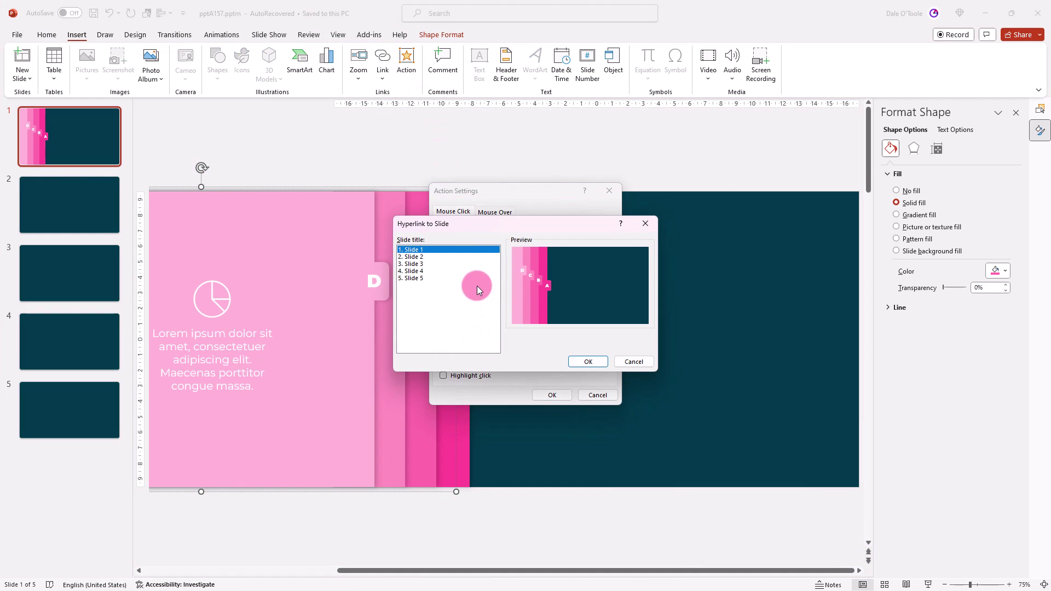
{"action": "left_click", "coordinate": [430, 264]}
{"action": "left_click", "coordinate": [583, 361]}
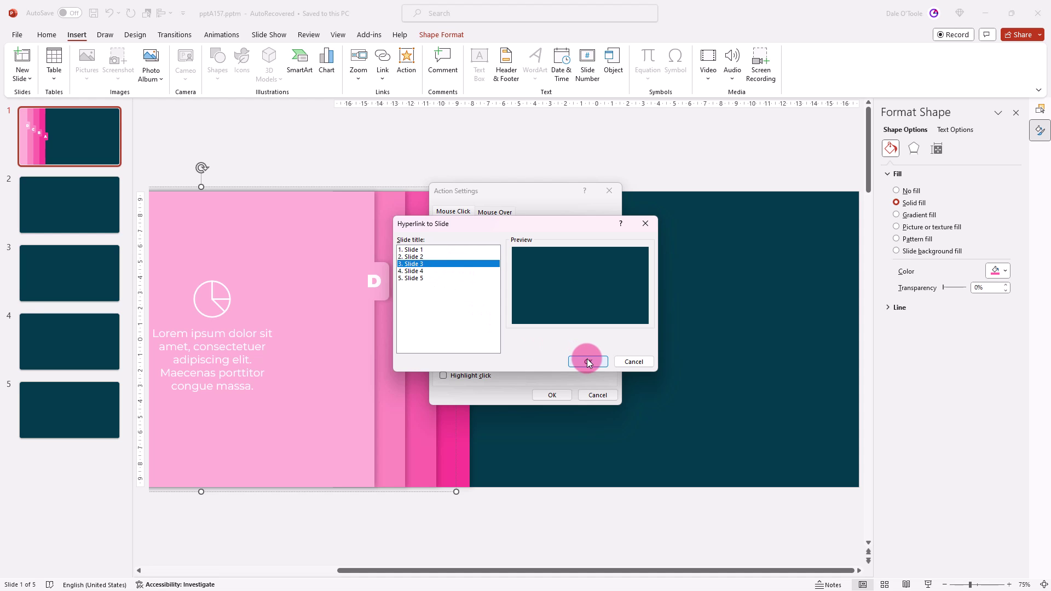
{"action": "left_click", "coordinate": [565, 387]}
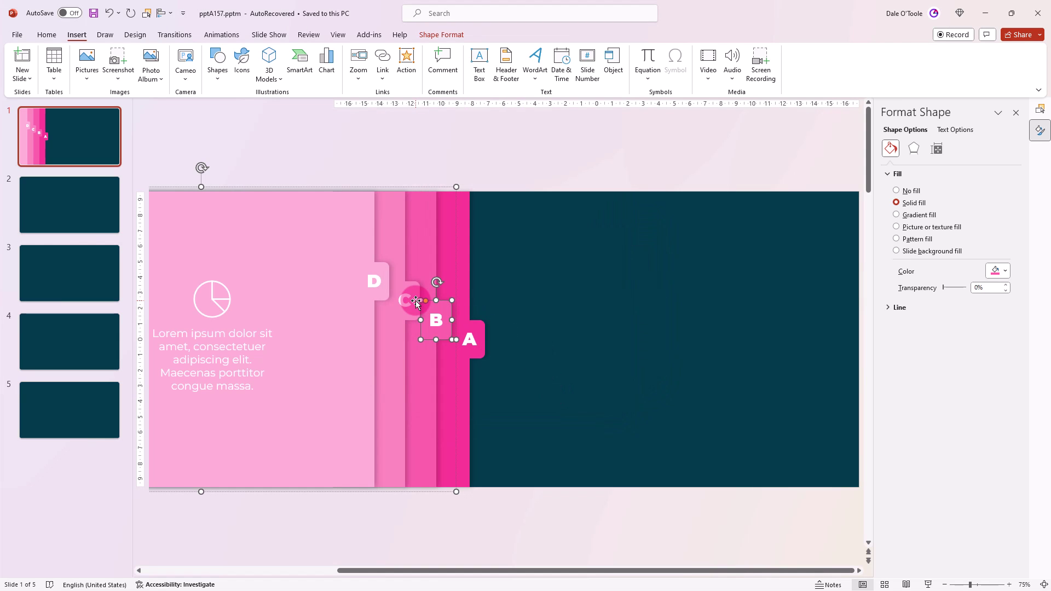
- Give tab C a click action hyperlinking to its own slide
{"action": "left_click", "coordinate": [410, 289]}
{"action": "left_click", "coordinate": [407, 60]}
{"action": "left_click", "coordinate": [450, 257]}
{"action": "left_click", "coordinate": [602, 267]}
{"action": "left_click", "coordinate": [468, 351]}
{"action": "left_click", "coordinate": [583, 362]}
{"action": "left_click", "coordinate": [565, 387]}
- Give tab D a click action hyperlinking to its own slide
{"action": "left_click", "coordinate": [374, 281]}
{"action": "left_click", "coordinate": [406, 60]}
{"action": "left_click", "coordinate": [449, 256]}
{"action": "left_click", "coordinate": [601, 268]}
{"action": "left_click", "coordinate": [469, 351]}
{"action": "left_click", "coordinate": [430, 275]}
{"action": "left_click", "coordinate": [583, 361]}
{"action": "left_click", "coordinate": [565, 387]}
{"action": "left_click", "coordinate": [506, 291]}
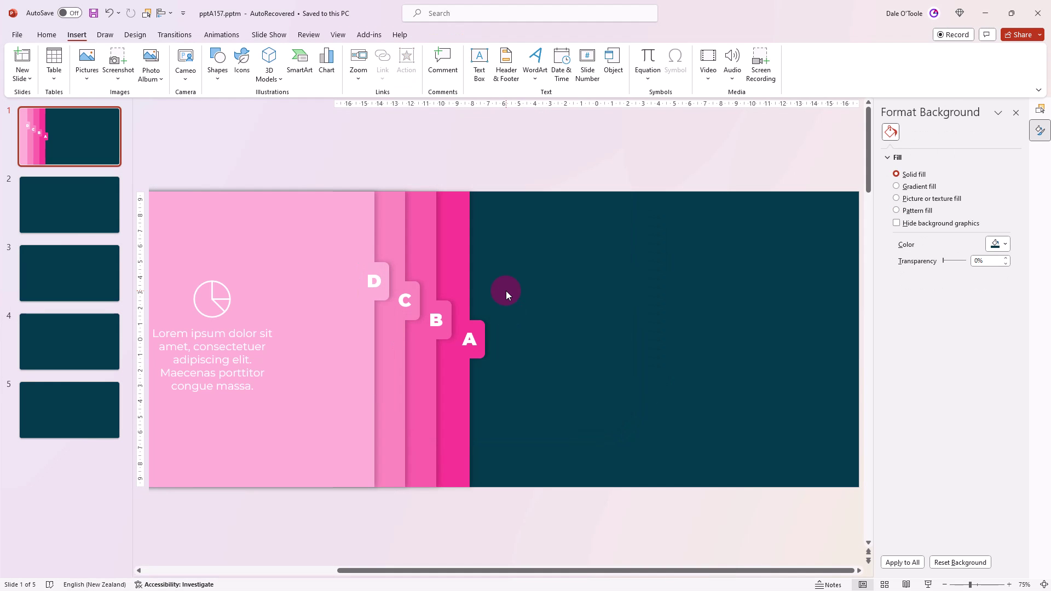
- Copy slide 1's pink tab graphics onto slide 2 and slide panel A to the right edge
{"action": "key", "text": "ctrl+a"}
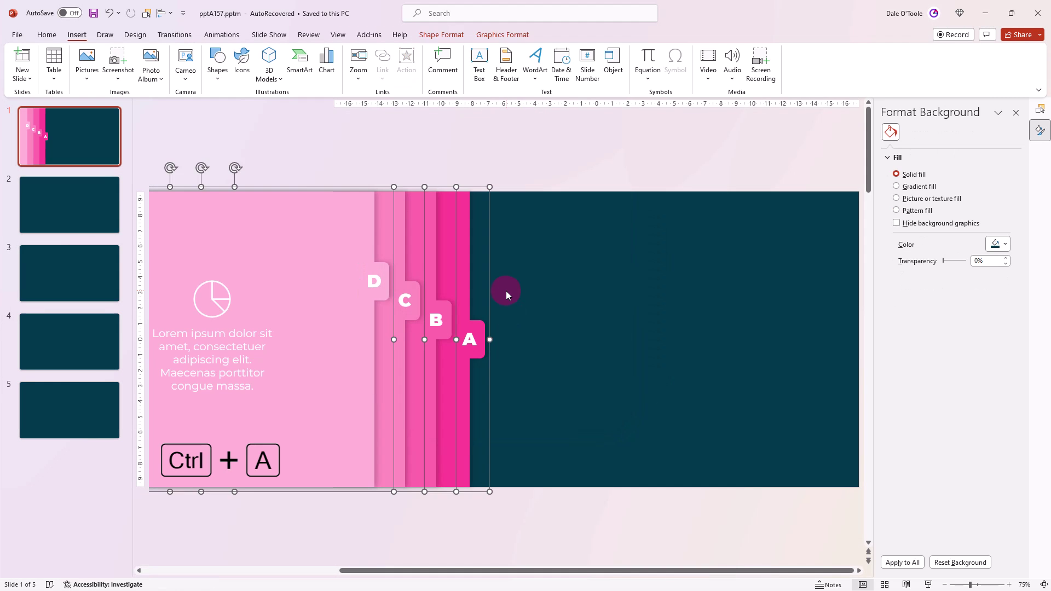
{"action": "key", "text": "ctrl+c"}
{"action": "left_click", "coordinate": [76, 209]}
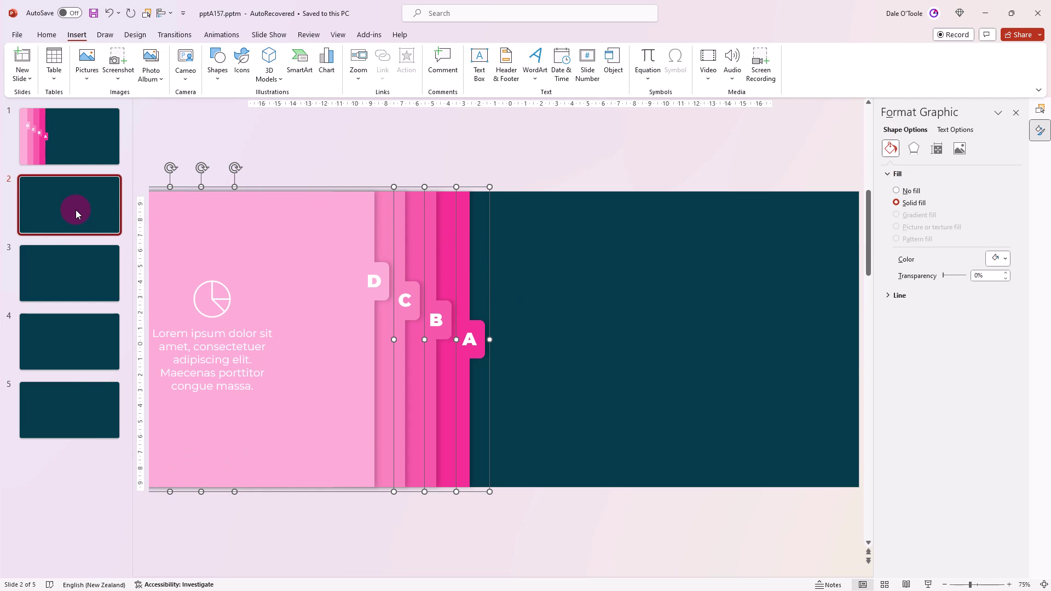
{"action": "key", "text": "ctrl+v"}
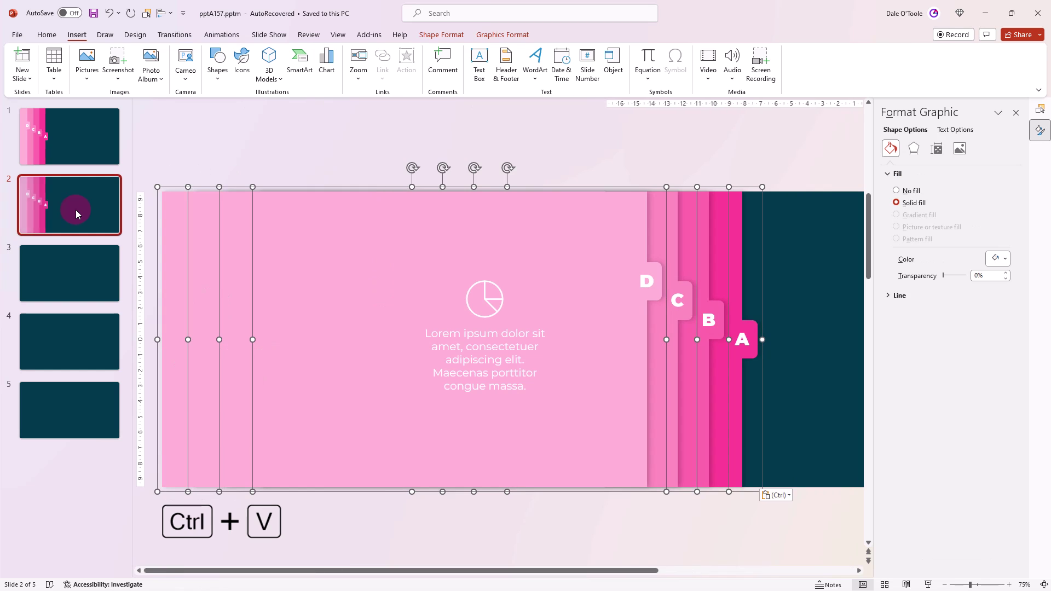
{"action": "left_click_drag", "start_coordinate": [406, 571], "coordinate": [593, 538]}
{"action": "left_click", "coordinate": [459, 358]}
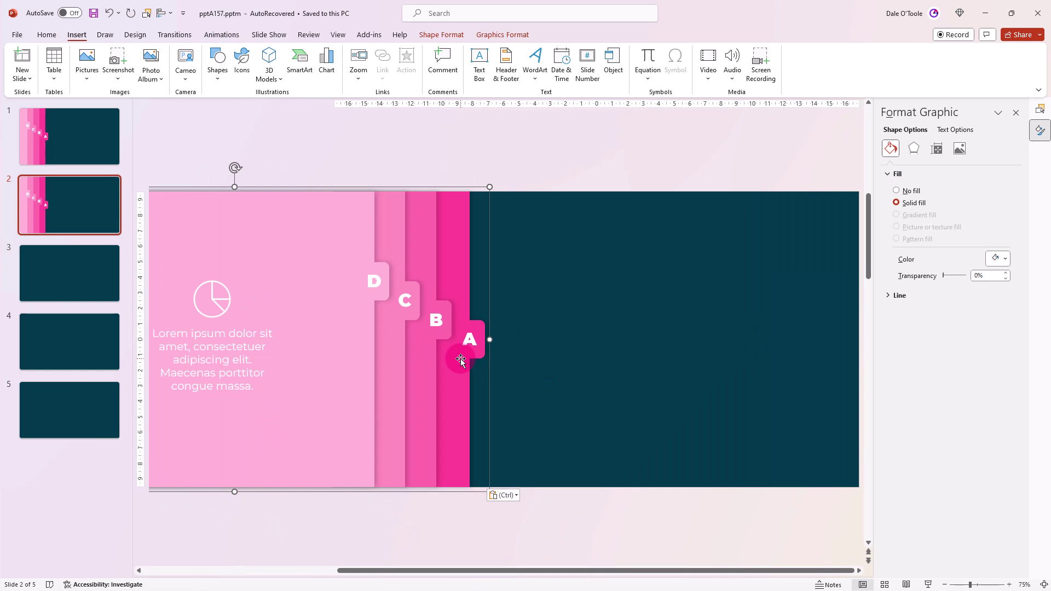
{"action": "left_click_drag", "start_coordinate": [461, 359], "coordinate": [816, 366]}
{"action": "left_click", "coordinate": [688, 511]}
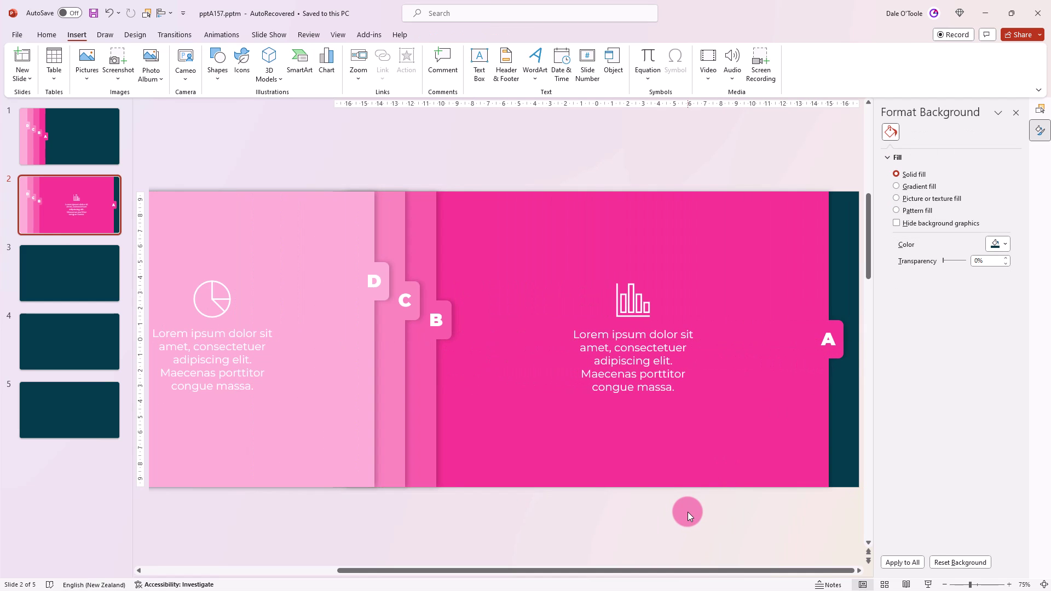
- Paste slide 2's panels onto slide 3 and reposition a panel group there
{"action": "key", "text": "ctrl+a"}
{"action": "key", "text": "ctrl+c"}
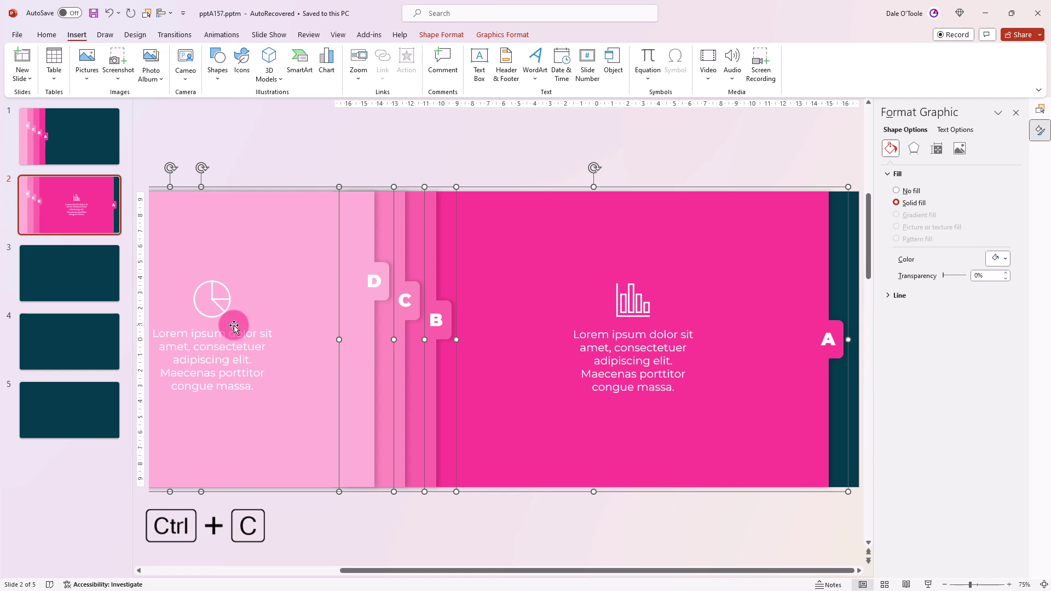
{"action": "left_click", "coordinate": [95, 288]}
{"action": "key", "text": "ctrl+v"}
{"action": "left_click_drag", "start_coordinate": [616, 467], "coordinate": [736, 569]}
{"action": "left_click_drag", "start_coordinate": [674, 447], "coordinate": [783, 456]}
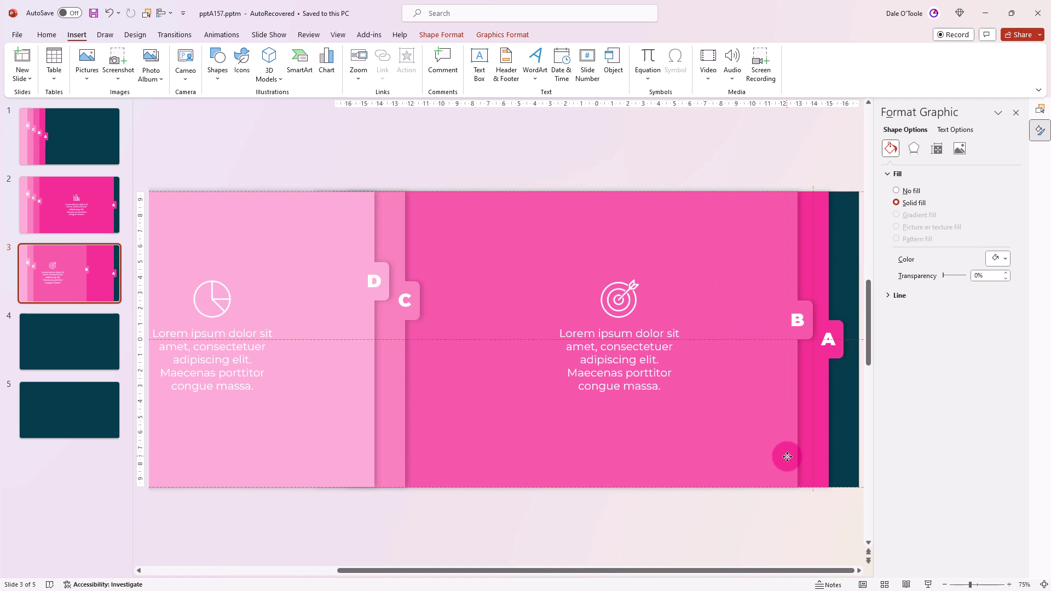
{"action": "left_click", "coordinate": [724, 503]}
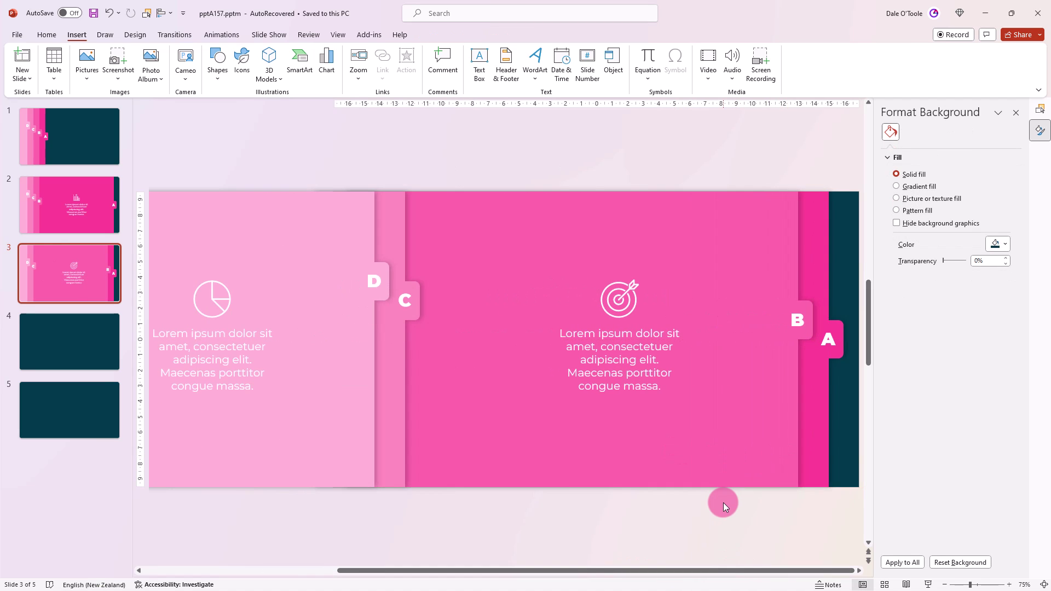
- Paste slide 3's panels onto slide 4 and move panel C across so it opens
{"action": "key", "text": "ctrl+a"}
{"action": "key", "text": "ctrl+c"}
{"action": "left_click", "coordinate": [97, 340]}
{"action": "key", "text": "ctrl+v"}
{"action": "left_click", "coordinate": [398, 433]}
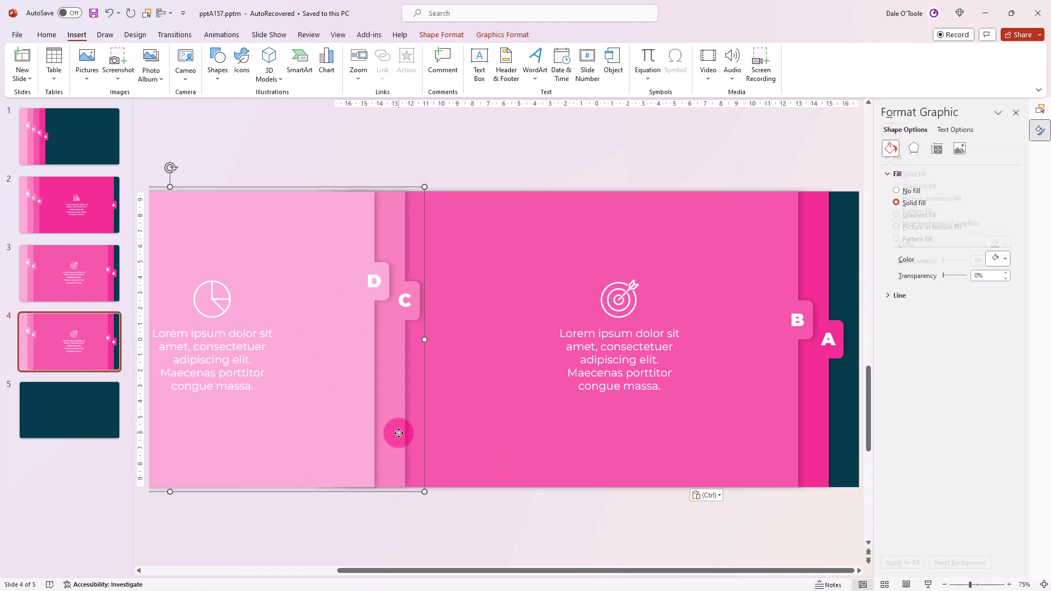
{"action": "left_click_drag", "start_coordinate": [399, 433], "coordinate": [754, 443]}
{"action": "left_click", "coordinate": [364, 453]}
- Paste the panels onto slide 5, where the large D panel is shown
{"action": "key", "text": "ctrl+a"}
{"action": "left_click", "coordinate": [71, 415]}
{"action": "key", "text": "ctrl+v"}
{"action": "left_click", "coordinate": [613, 472]}
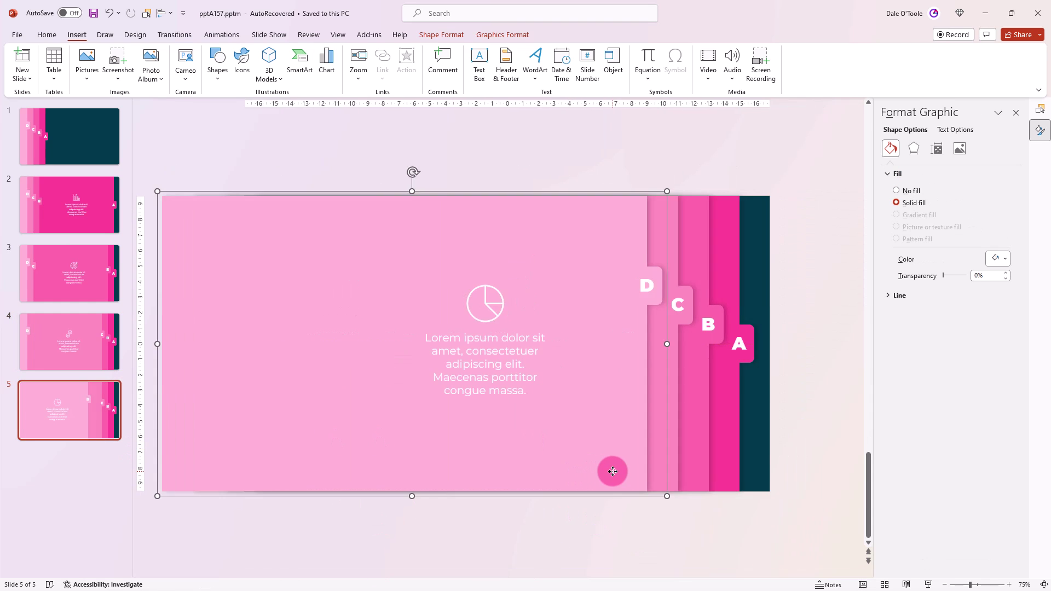
{"action": "left_click", "coordinate": [540, 514]}
- Add a wide, centred '4 STEP' text box across slide 1's dark area
{"action": "left_click", "coordinate": [97, 143]}
{"action": "left_click", "coordinate": [479, 66]}
{"action": "left_click_drag", "start_coordinate": [469, 279], "coordinate": [544, 298]}
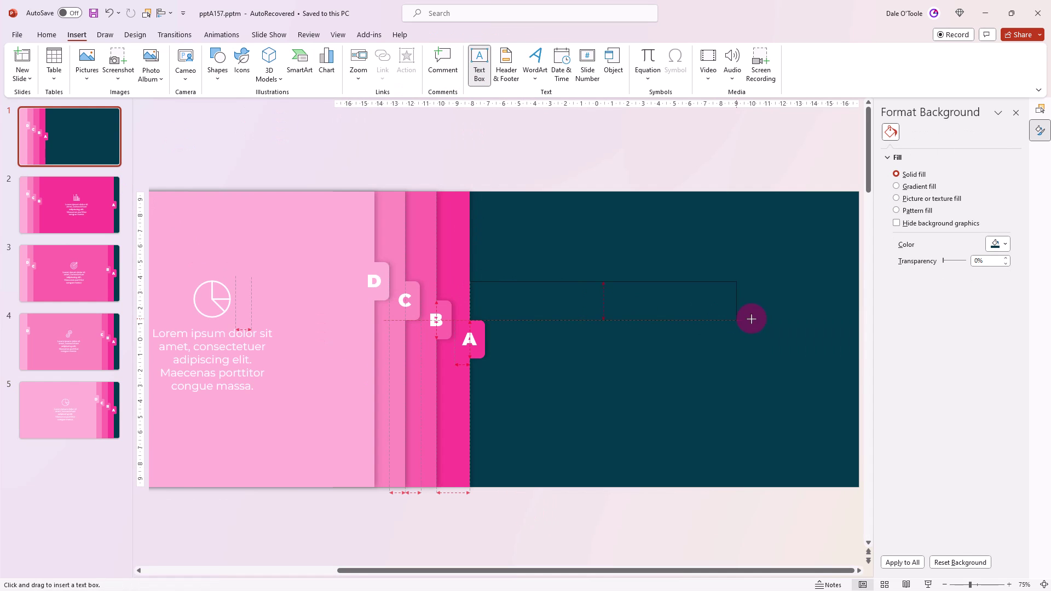
{"action": "left_click_drag", "start_coordinate": [859, 312], "coordinate": [859, 312]}
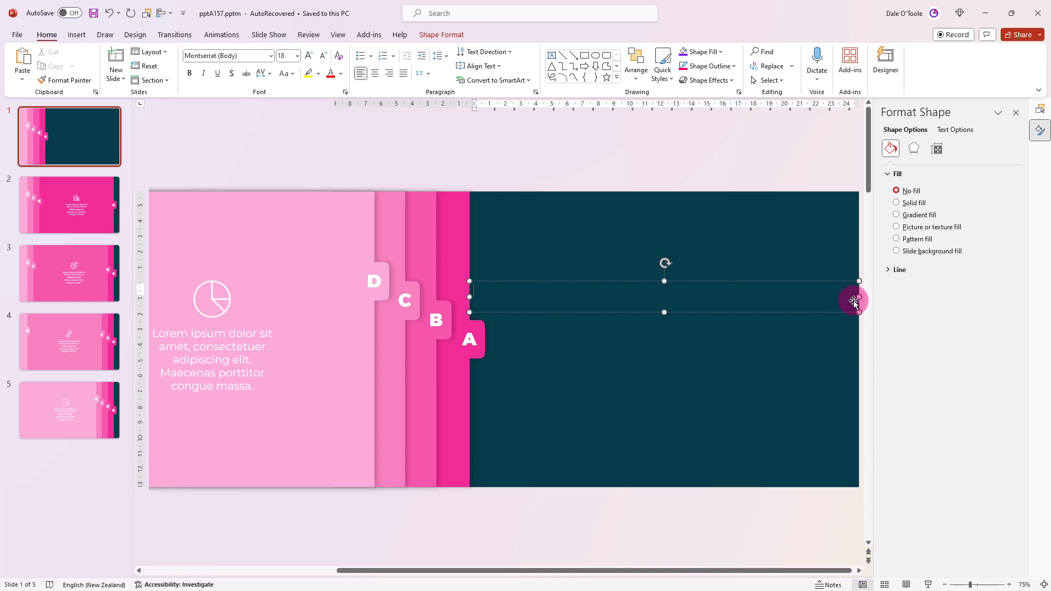
{"action": "left_click", "coordinate": [375, 74]}
{"action": "left_click", "coordinate": [651, 296]}
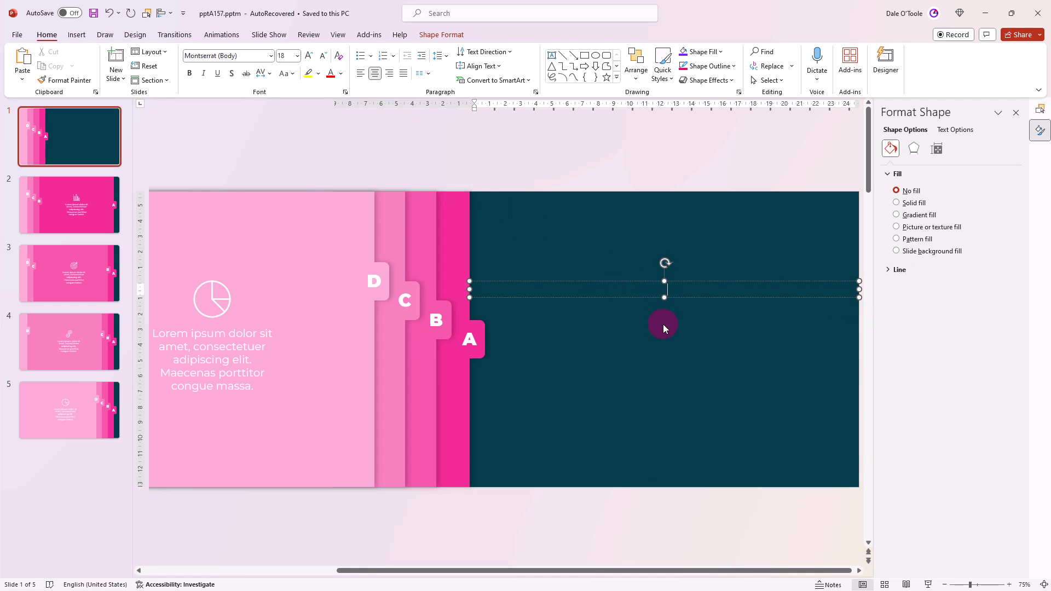
{"action": "left_click", "coordinate": [341, 74]}
{"action": "left_click", "coordinate": [332, 100]}
- Duplicate it as a large bold 'SLIDE' line and place '4 STEP' just above
{"action": "left_click_drag", "start_coordinate": [664, 300], "coordinate": [668, 310]}
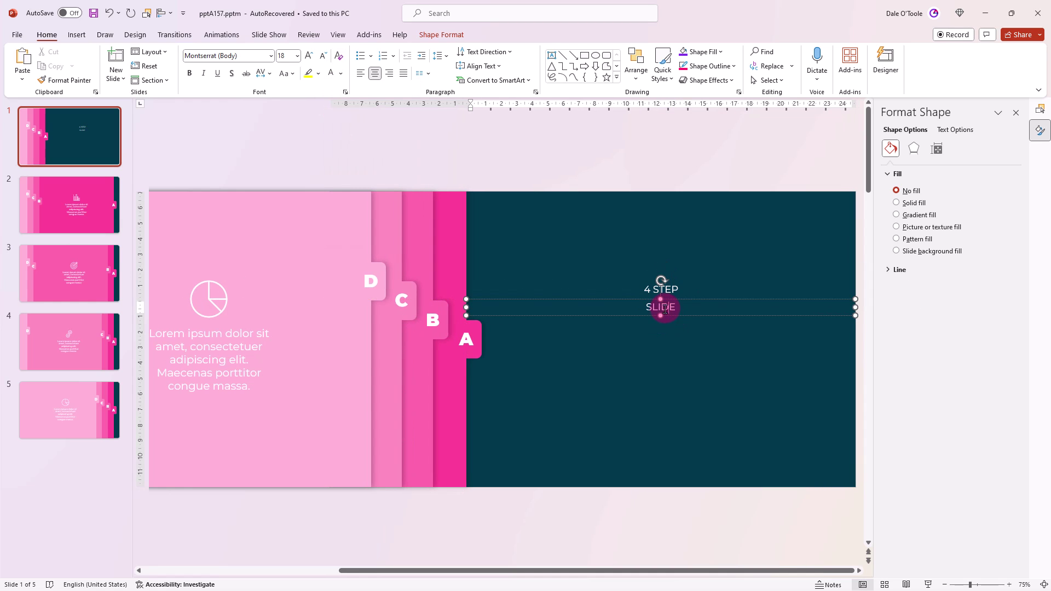
{"action": "type", "text": "SLIDE"}
{"action": "left_click", "coordinate": [309, 56]}
{"action": "left_click", "coordinate": [665, 290]}
{"action": "left_click", "coordinate": [309, 56]}
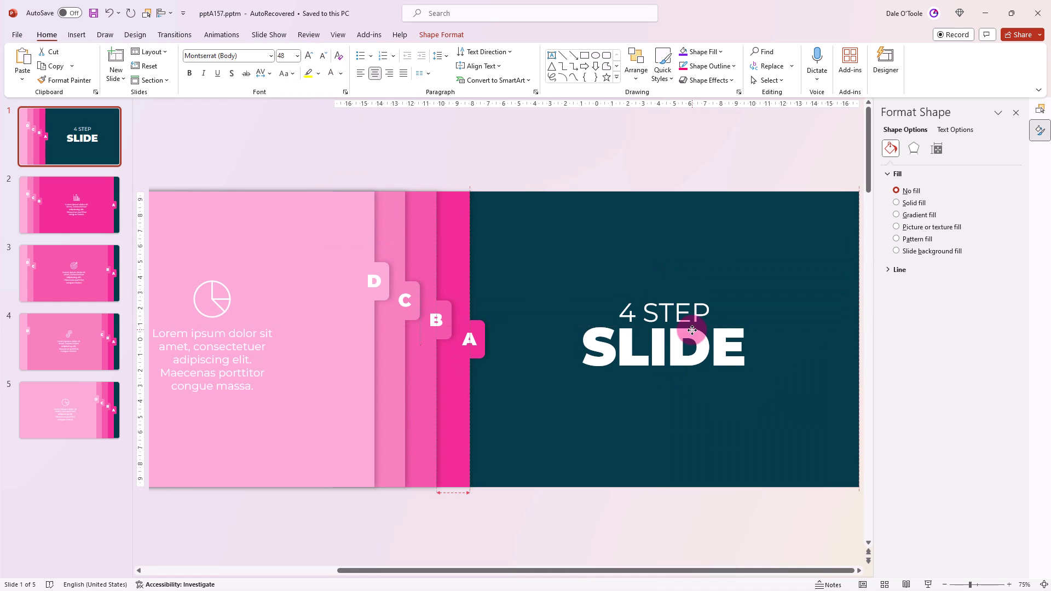
{"action": "mouse_move", "coordinate": [695, 328]}
{"action": "left_mouse_down"}
{"action": "mouse_move", "coordinate": [617, 308]}
{"action": "mouse_move", "coordinate": [695, 342]}
{"action": "left_mouse_up"}
{"action": "triple_click", "coordinate": [627, 312]}
{"action": "left_click", "coordinate": [753, 421]}
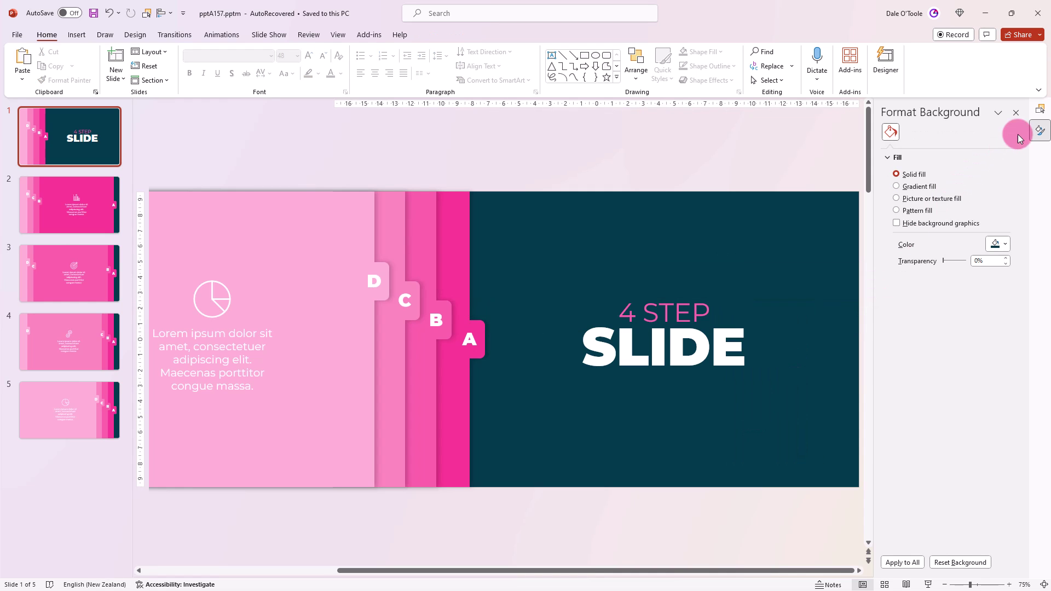
- Rename the title boxes !!TextBox 27 and !!TextBox 26 and send both to the back
{"action": "left_click", "coordinate": [1041, 110]}
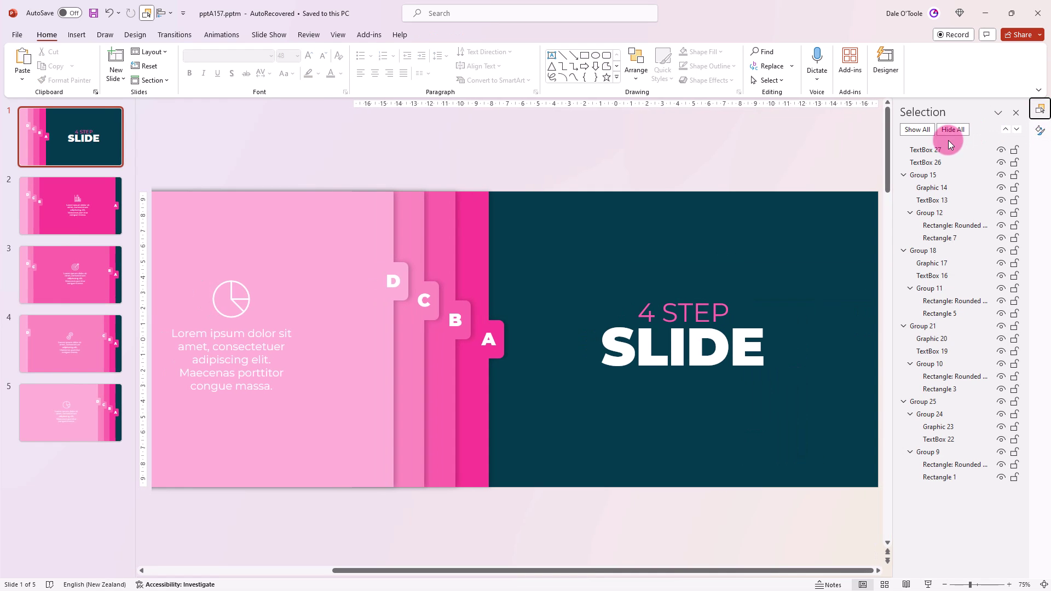
{"action": "left_click", "coordinate": [913, 150]}
{"action": "left_click", "coordinate": [912, 151]}
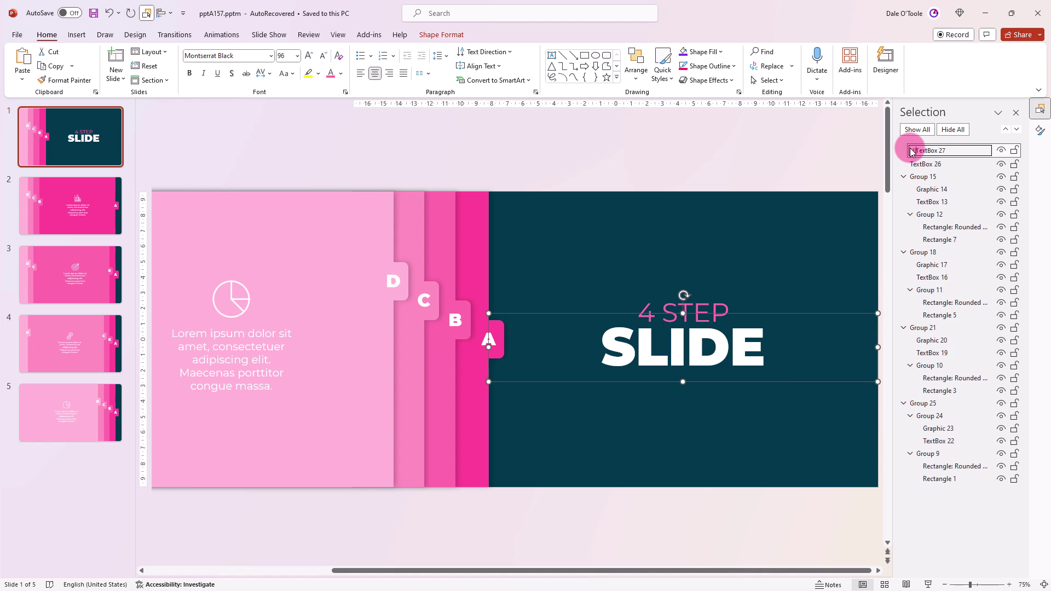
{"action": "type", "text": "!!"}
{"action": "double_click", "coordinate": [912, 164]}
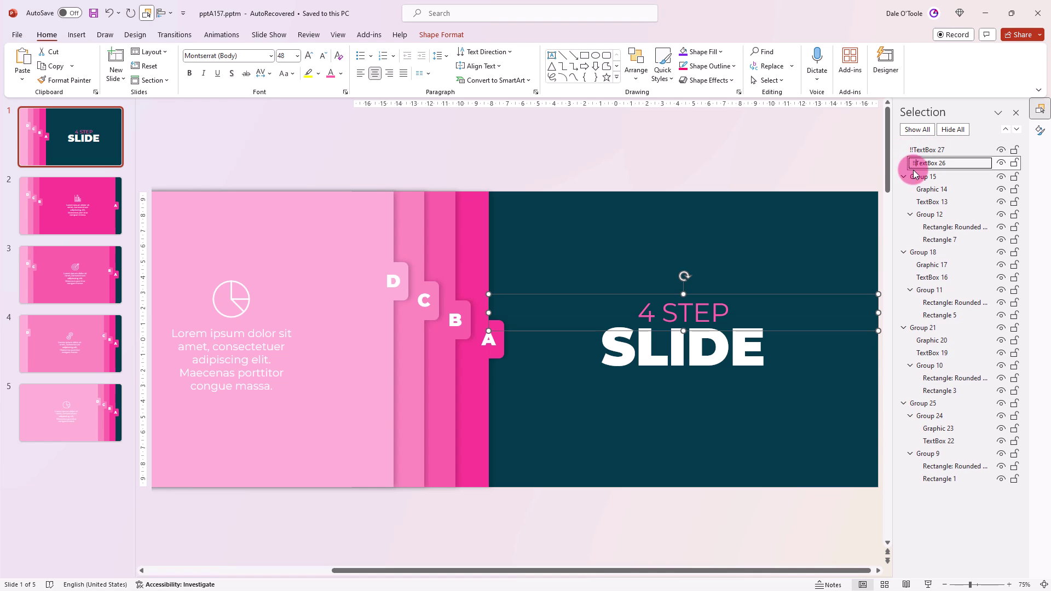
{"action": "left_click", "coordinate": [914, 175]}
{"action": "left_click", "coordinate": [913, 163]}
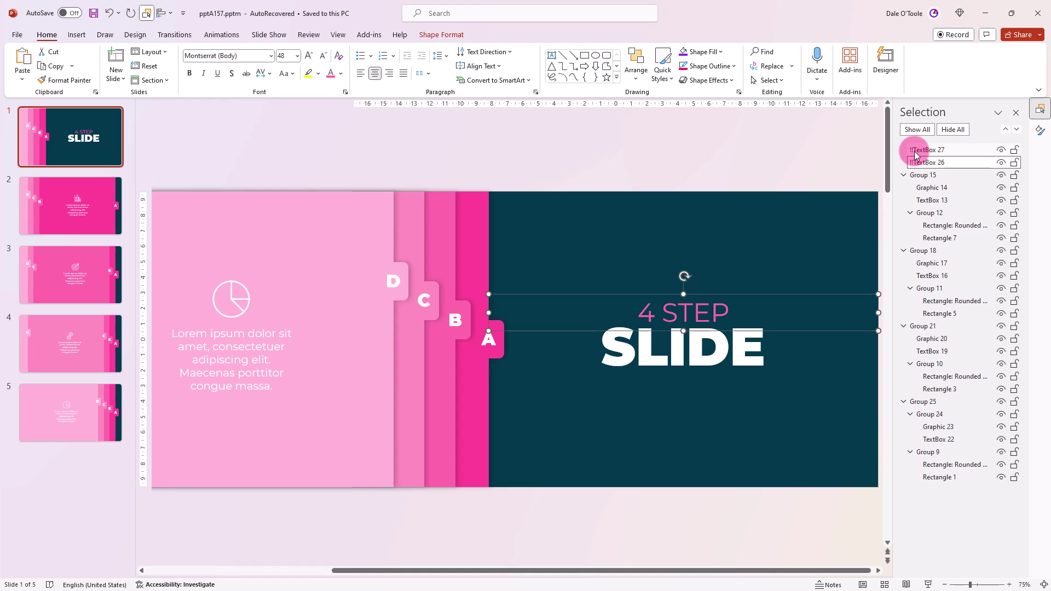
{"action": "left_click", "coordinate": [912, 150], "text": "ctrl"}
{"action": "left_click_drag", "start_coordinate": [913, 155], "coordinate": [915, 478]}
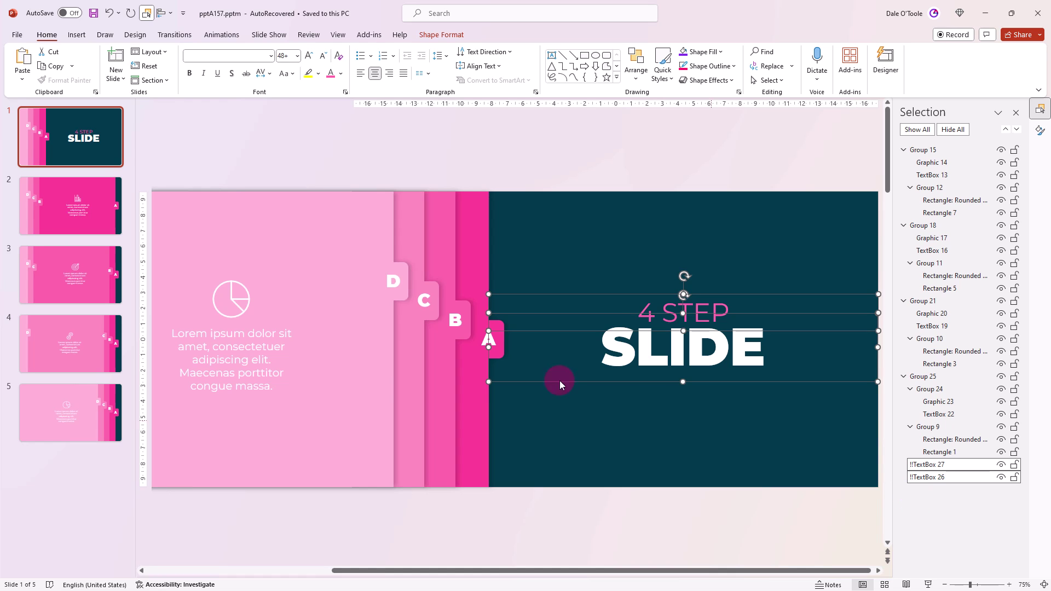
- Paste a smaller copy of the title onto slide 2 and hide it behind the pink panels
{"action": "left_click", "coordinate": [88, 202]}
{"action": "left_click", "coordinate": [167, 248]}
{"action": "key", "text": "ctrl+v"}
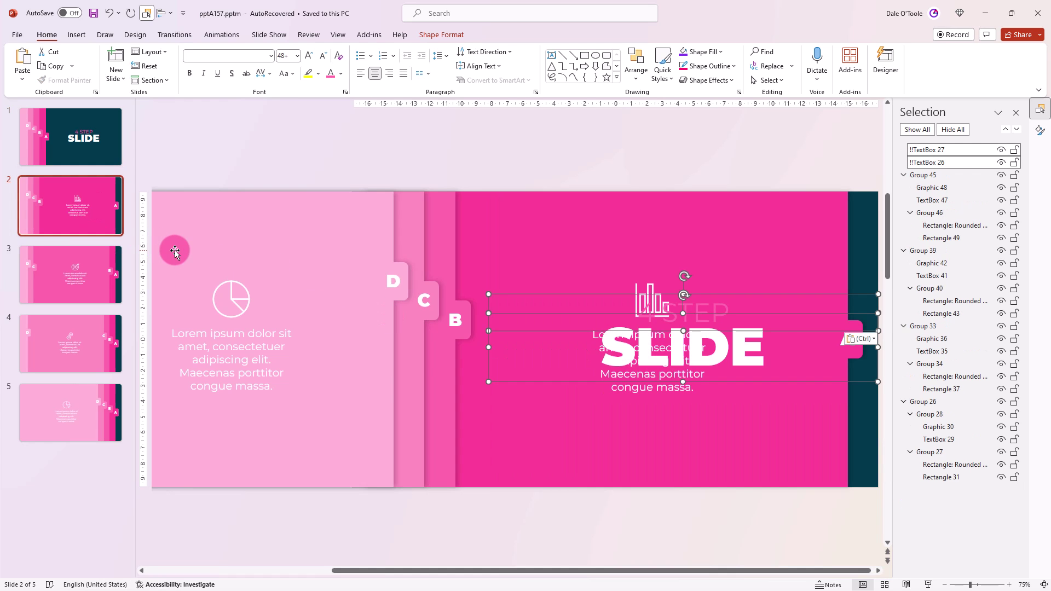
{"action": "left_click", "coordinate": [324, 56]}
{"action": "left_click", "coordinate": [324, 56]}
{"action": "left_click", "coordinate": [324, 56]}
{"action": "left_click", "coordinate": [324, 56]}
{"action": "left_click", "coordinate": [325, 56]}
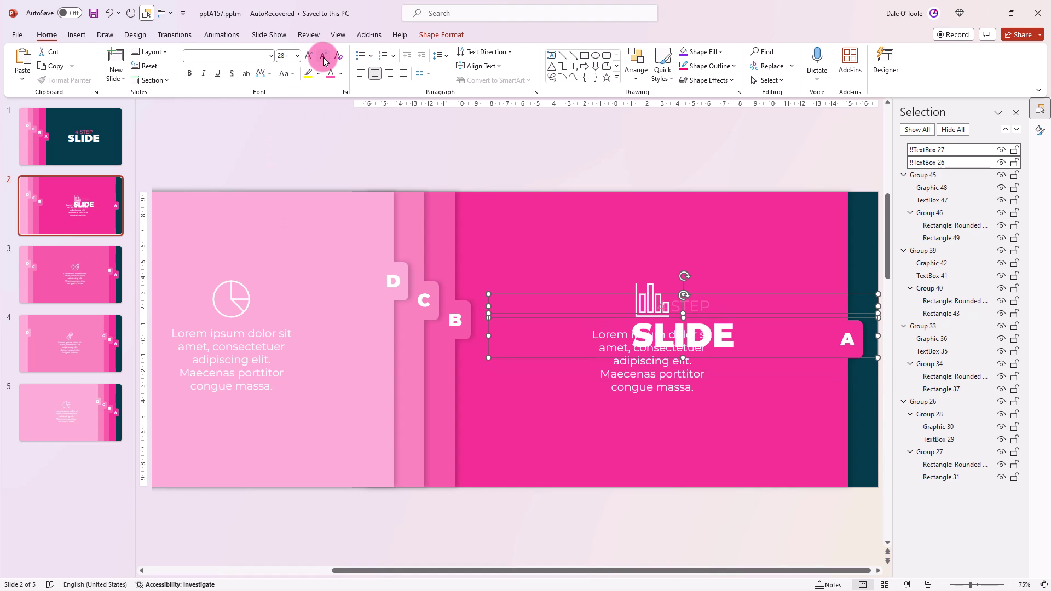
{"action": "left_click", "coordinate": [325, 55]}
{"action": "left_click", "coordinate": [324, 55]}
{"action": "left_click", "coordinate": [685, 185]}
{"action": "left_click_drag", "start_coordinate": [703, 307], "coordinate": [705, 323]}
{"action": "left_click", "coordinate": [706, 329], "text": "shift"}
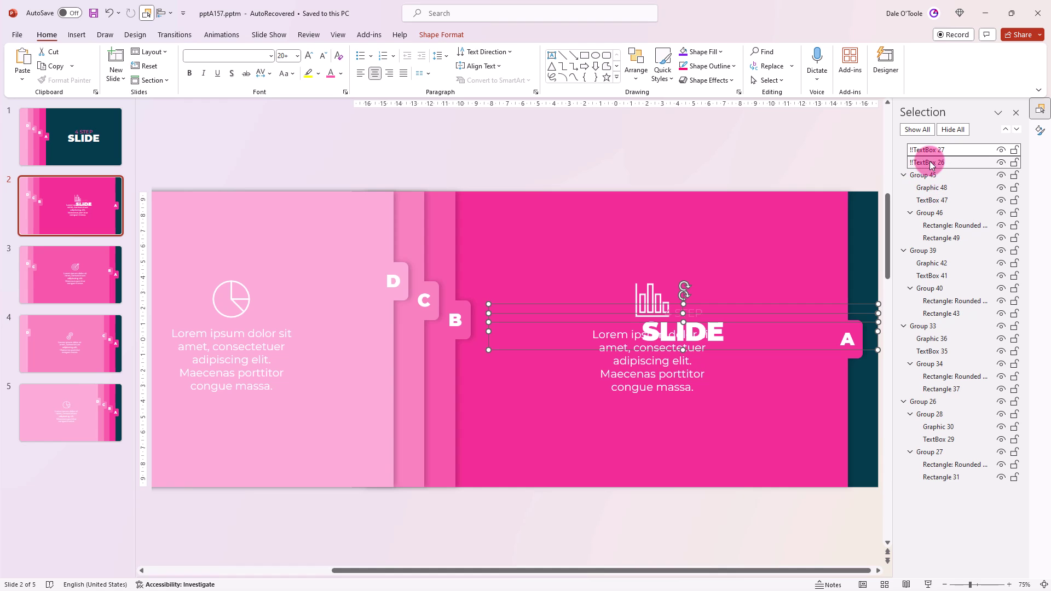
{"action": "left_click_drag", "start_coordinate": [931, 165], "coordinate": [934, 482]}
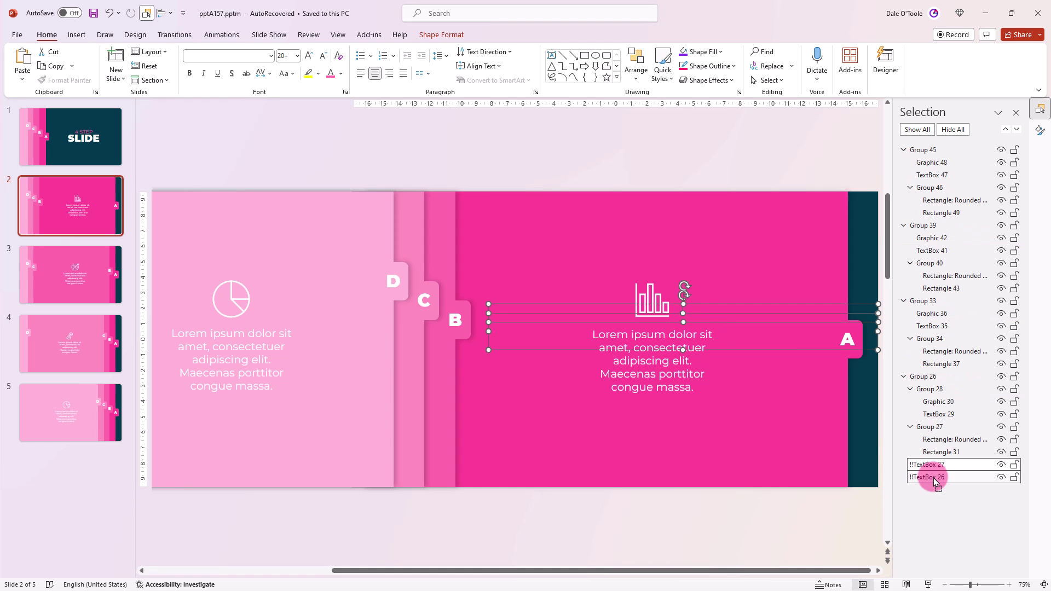
{"action": "left_click", "coordinate": [845, 469]}
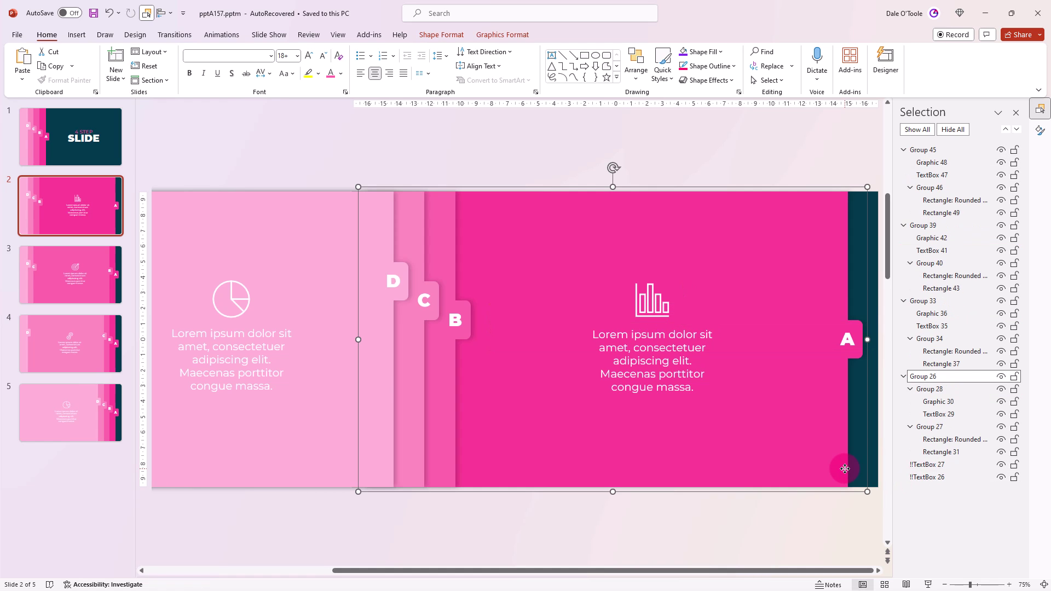
- Apply a Morph transition with adjusted duration to all five slides and start the show
{"action": "left_click", "coordinate": [96, 149]}
{"action": "left_click", "coordinate": [66, 412], "text": "shift"}
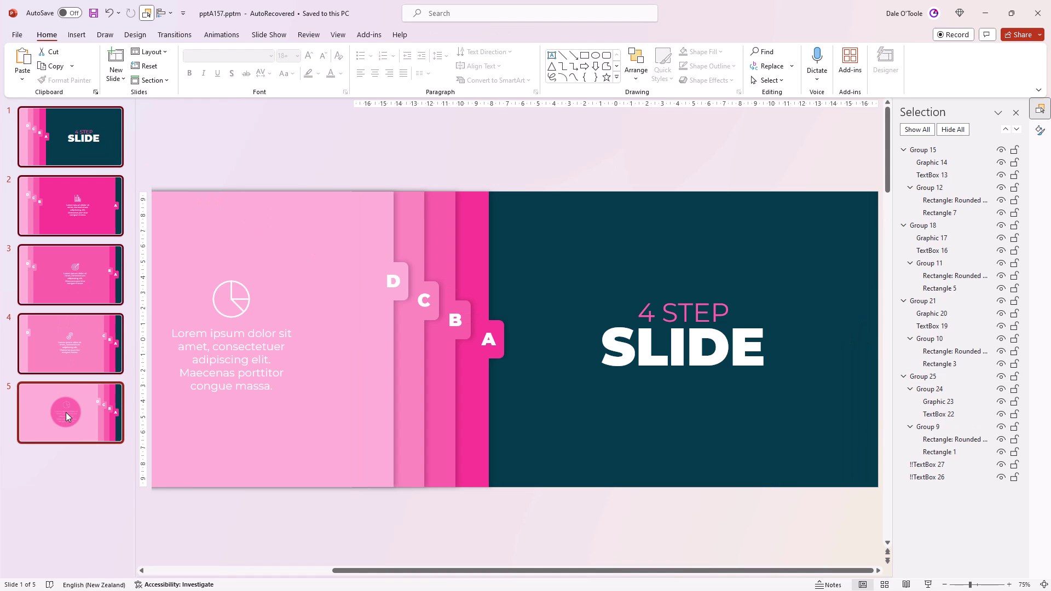
{"action": "left_click", "coordinate": [173, 37]}
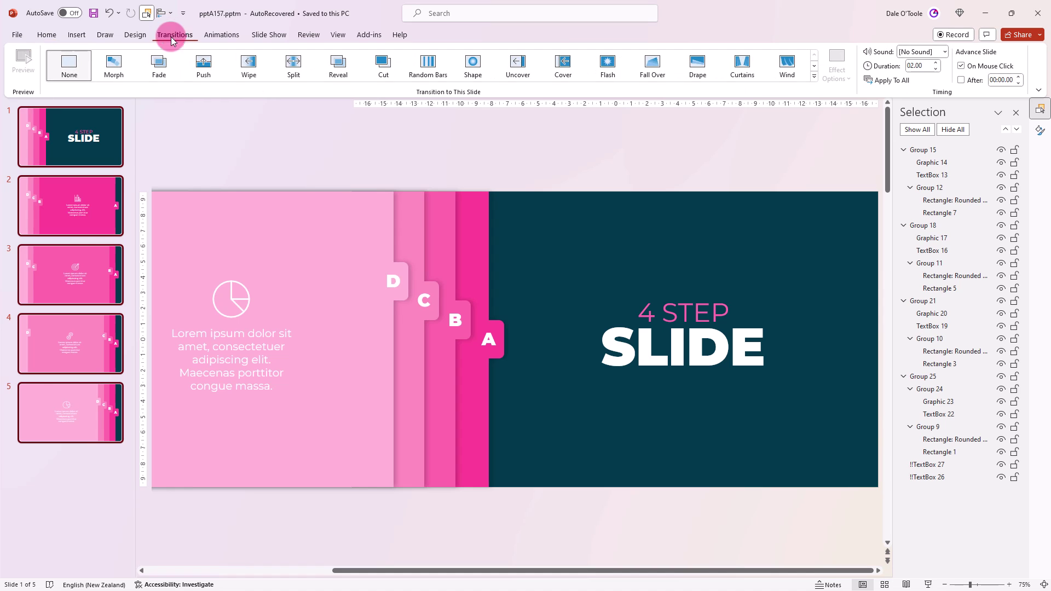
{"action": "left_click", "coordinate": [112, 70]}
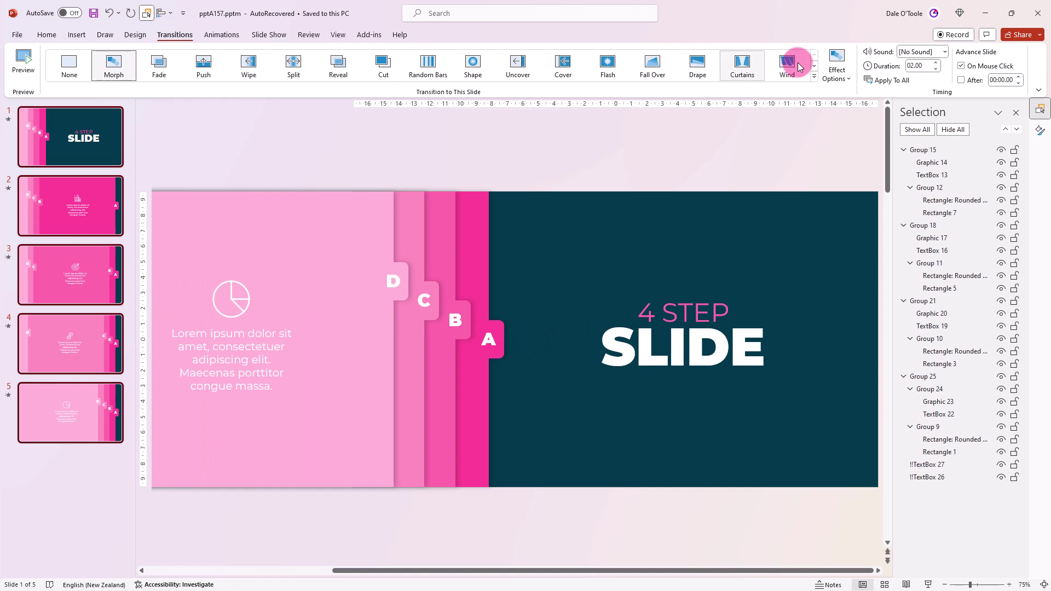
{"action": "left_click", "coordinate": [902, 70]}
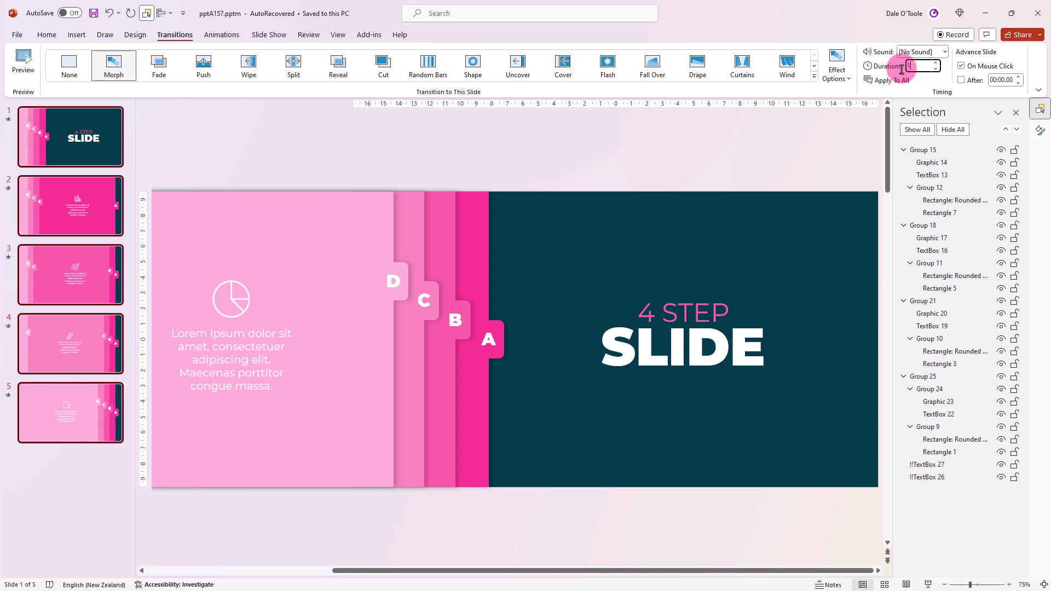
{"action": "key", "text": "F5"}
- Click through tabs A, B, C and D in the slide show, ending on panel D
{"action": "left_click", "coordinate": [299, 320]}
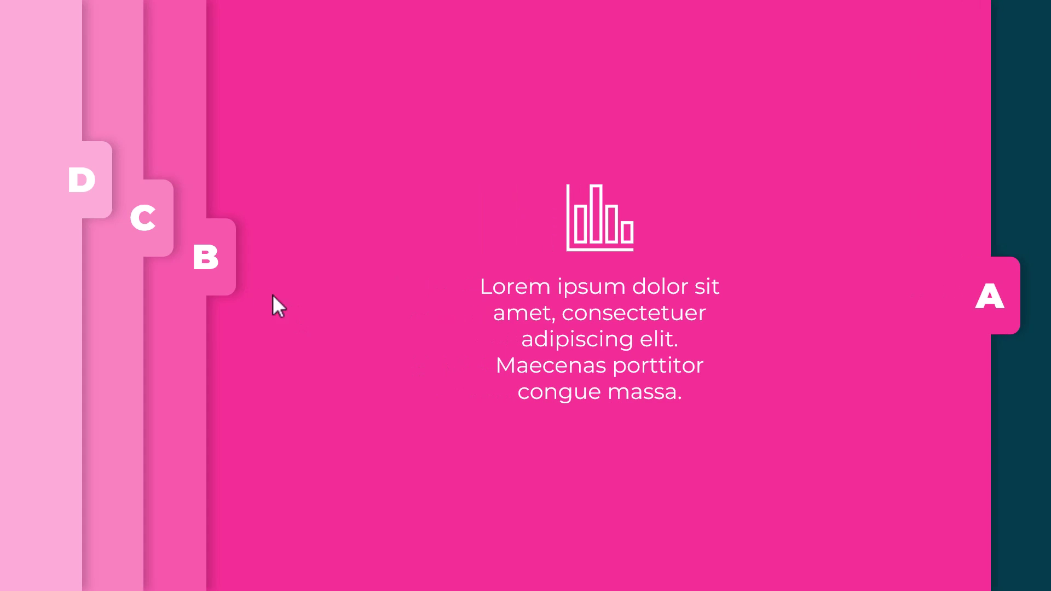
{"action": "left_click", "coordinate": [158, 241]}
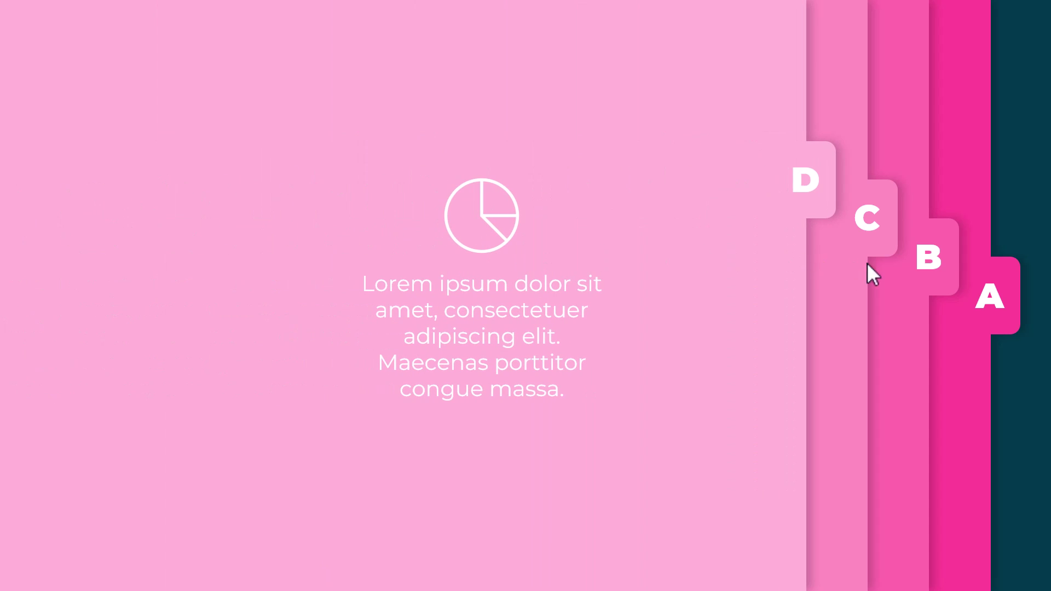
{"action": "left_click", "coordinate": [933, 273]}
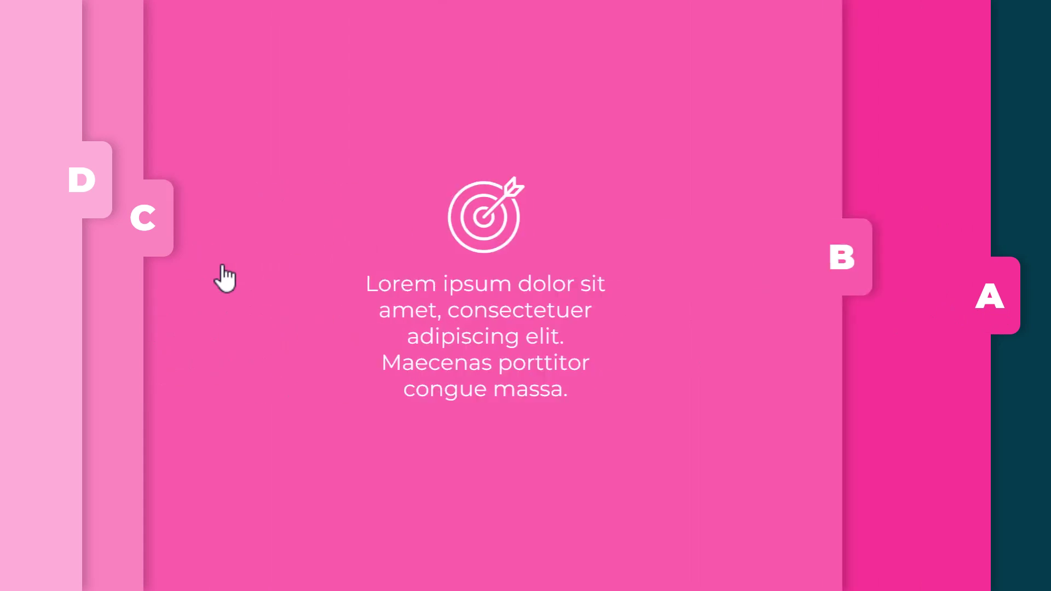
{"action": "left_click", "coordinate": [163, 239]}
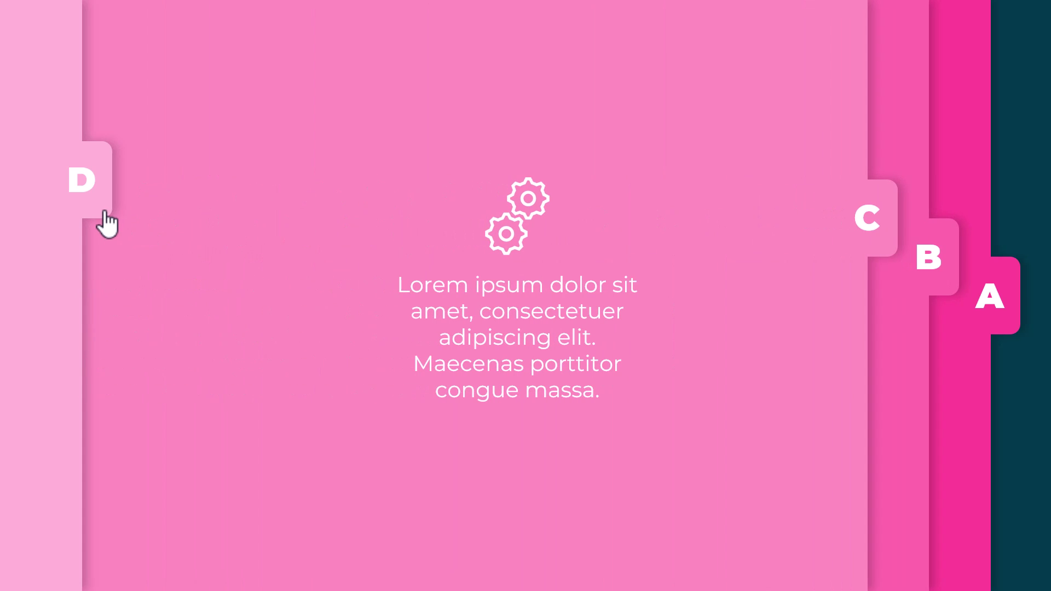
{"action": "left_click", "coordinate": [107, 221]}
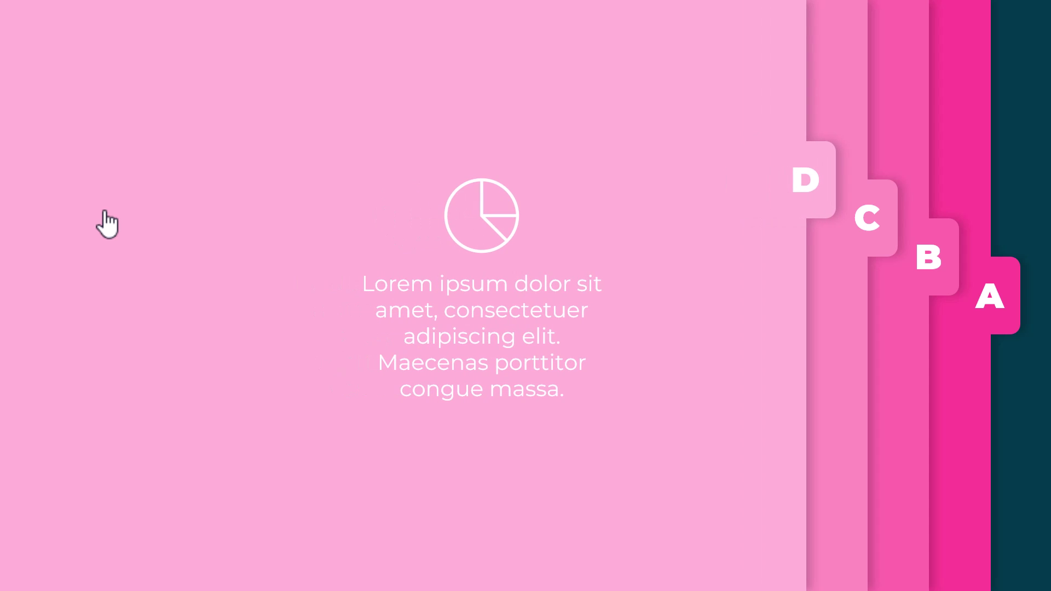